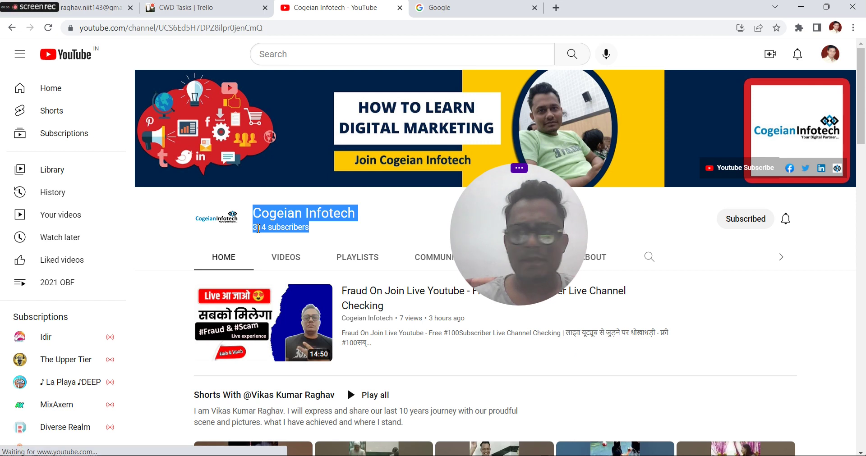
Switch to the Cogeian Infotech channel account and open its channel analytics in YouTube Studio
{"action": "left_click", "coordinate": [830, 54]}
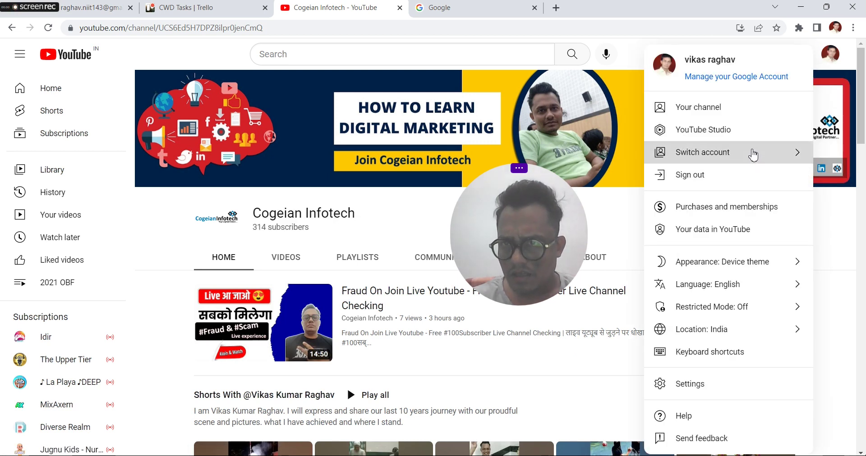
{"action": "left_click", "coordinate": [753, 155]}
{"action": "left_click", "coordinate": [706, 277]}
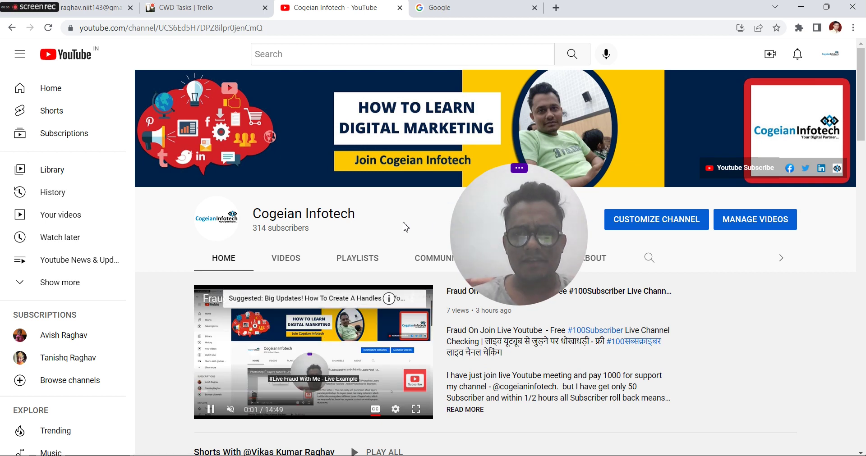
{"action": "left_click", "coordinate": [655, 221]}
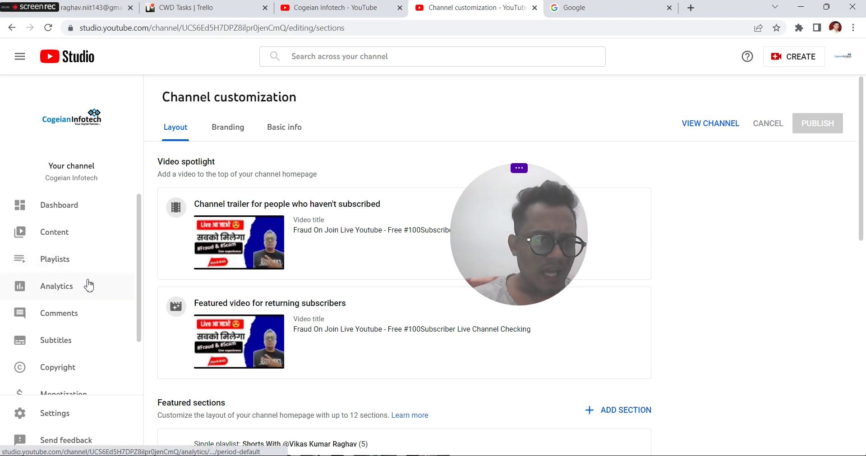
{"action": "left_click", "coordinate": [70, 287]}
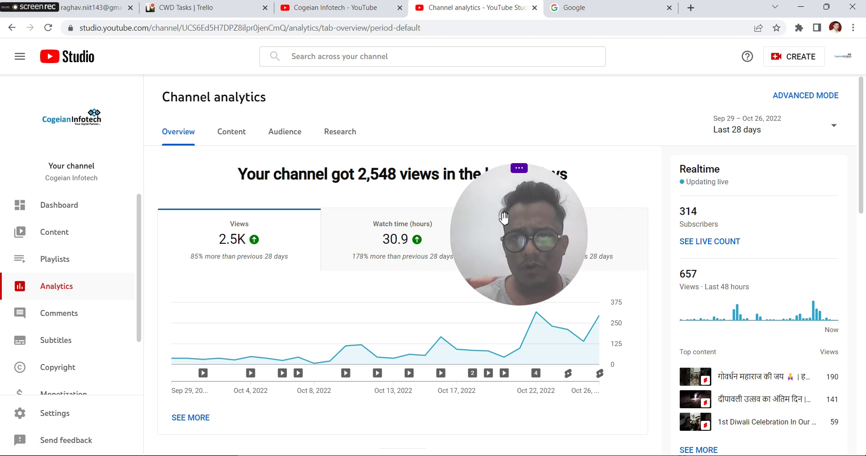
Set the analytics period to the last 7 days and review the views, watch time and 48-hour realtime figures
{"action": "left_click", "coordinate": [766, 136]}
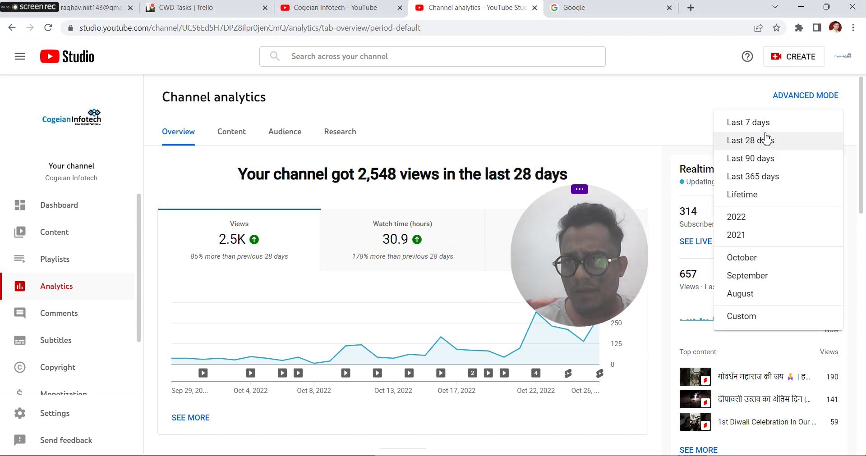
{"action": "left_click", "coordinate": [747, 143]}
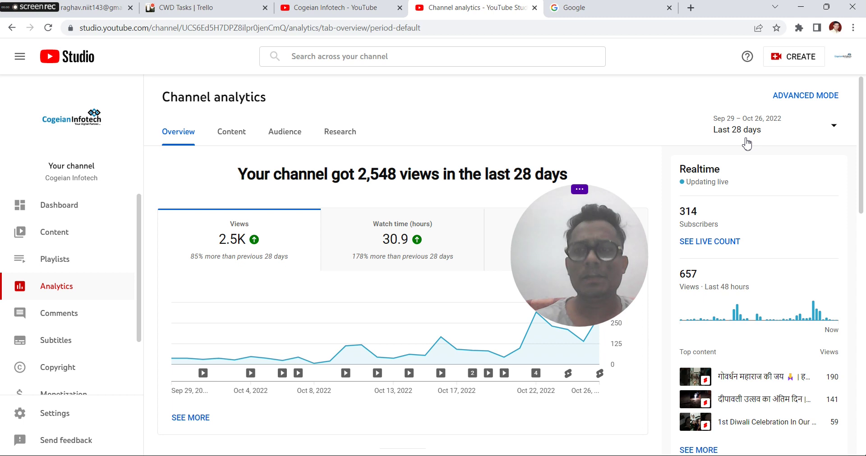
{"action": "left_click", "coordinate": [750, 136]}
{"action": "left_click", "coordinate": [744, 128]}
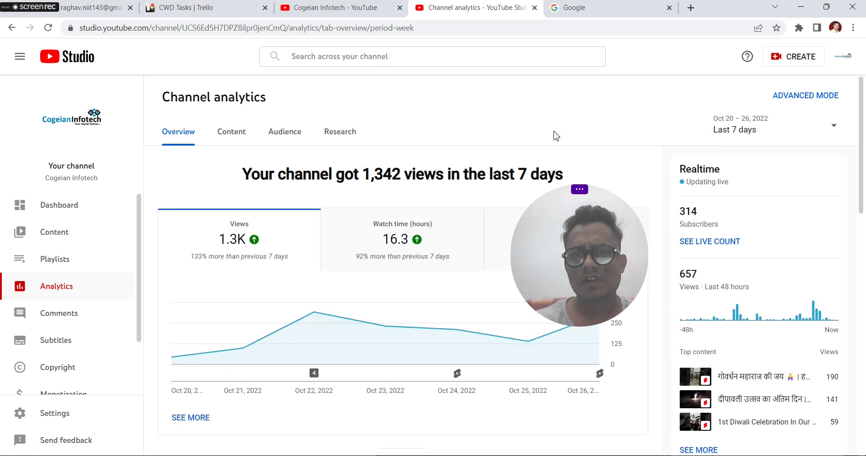
{"action": "left_click_drag", "start_coordinate": [593, 227], "coordinate": [635, 104]}
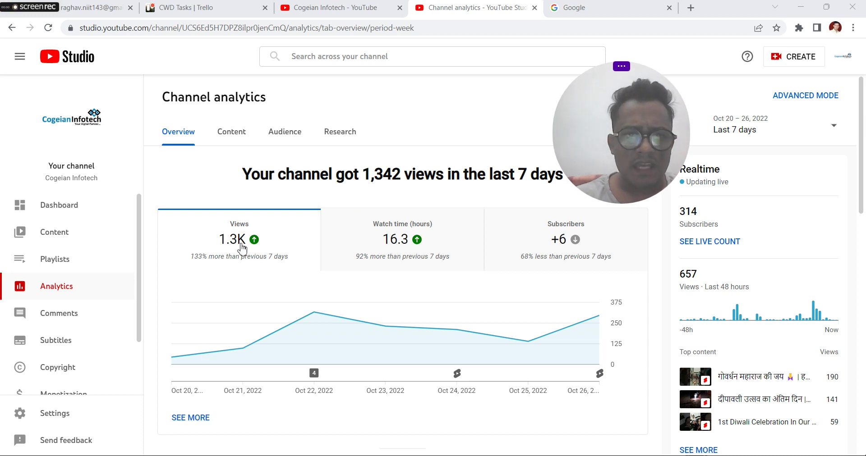
{"action": "left_click_drag", "start_coordinate": [370, 178], "coordinate": [407, 176]}
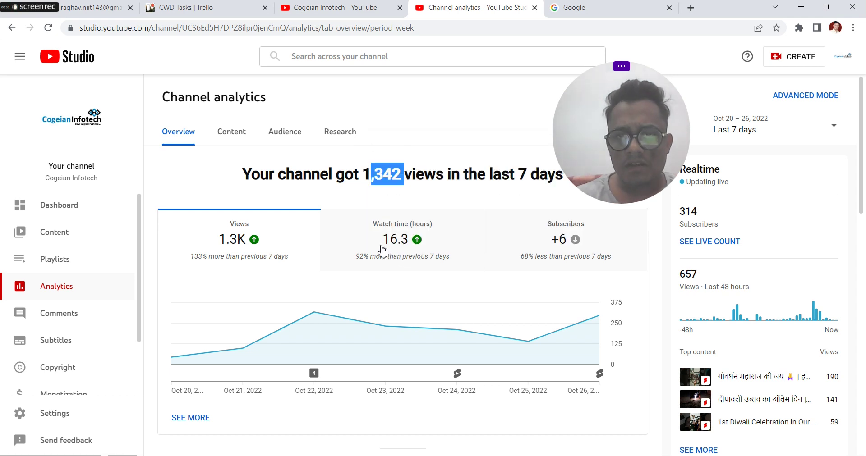
{"action": "mouse_move", "coordinate": [395, 243]}
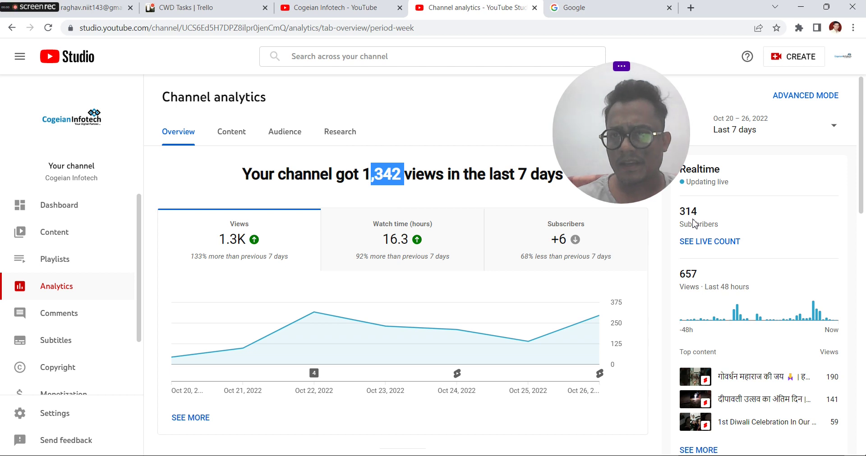
{"action": "left_click_drag", "start_coordinate": [680, 275], "coordinate": [698, 276]}
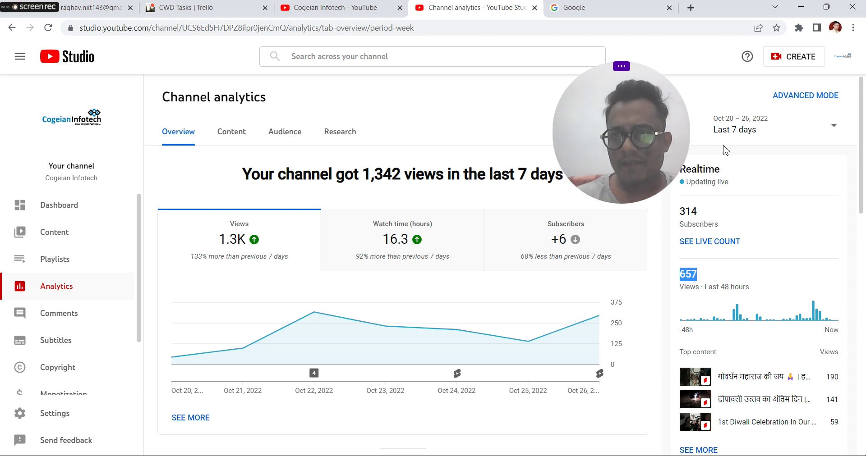
Set the analytics period to the last 28 days and highlight the total view count
{"action": "left_click", "coordinate": [741, 132]}
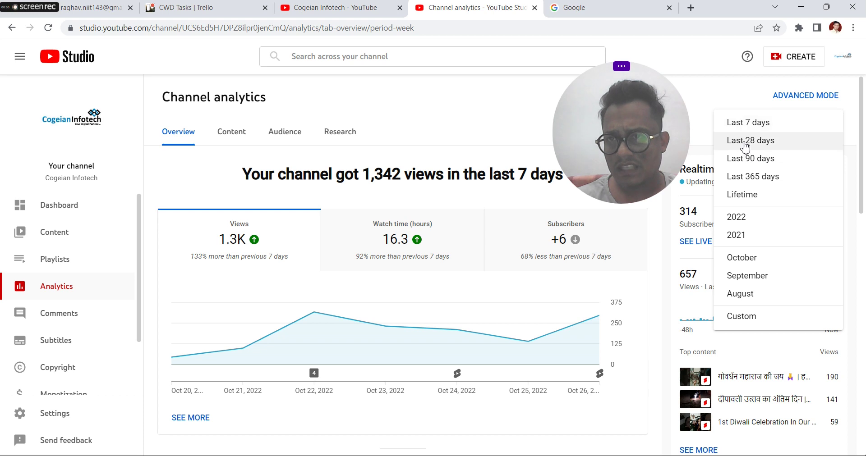
{"action": "left_click", "coordinate": [745, 141]}
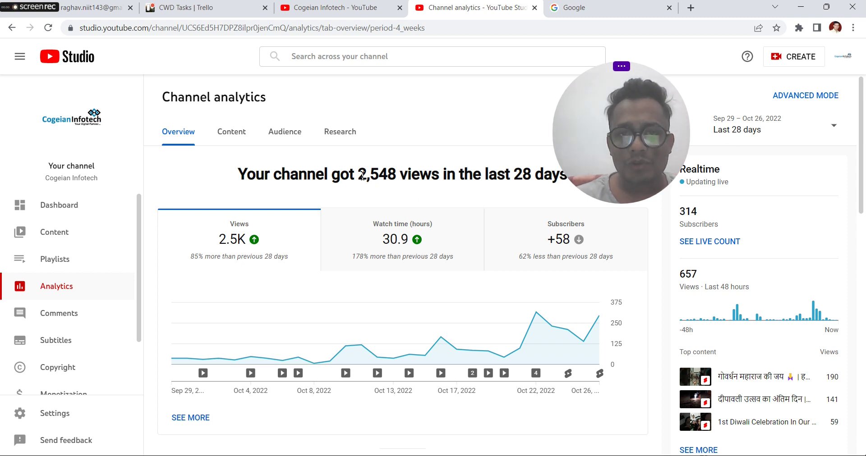
{"action": "left_click_drag", "start_coordinate": [359, 173], "coordinate": [397, 173]}
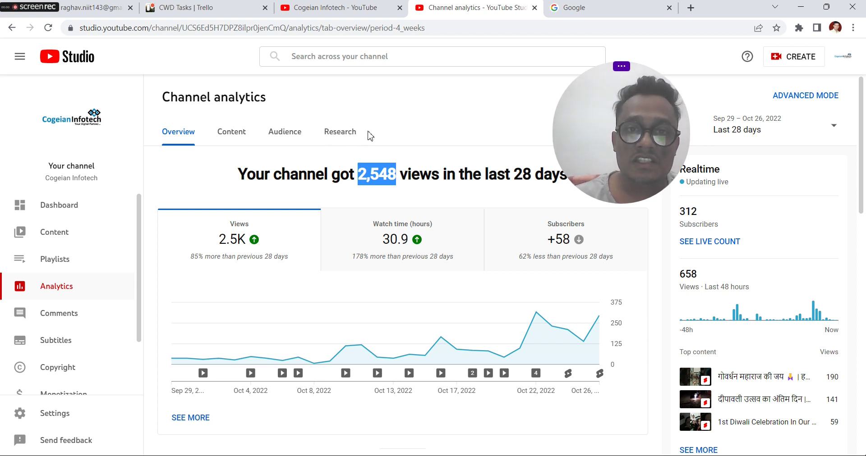
Open the analytics Research section, check the saved search terms, and return to the searches across YouTube
{"action": "left_click", "coordinate": [336, 135]}
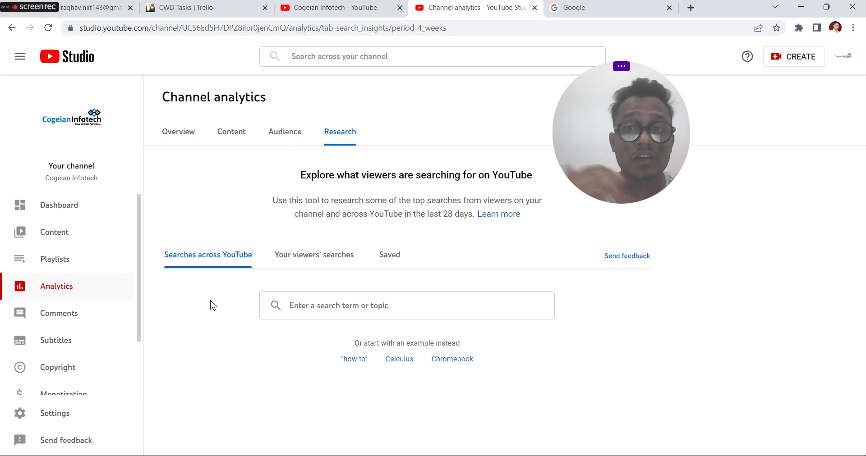
{"action": "mouse_move", "coordinate": [284, 255]}
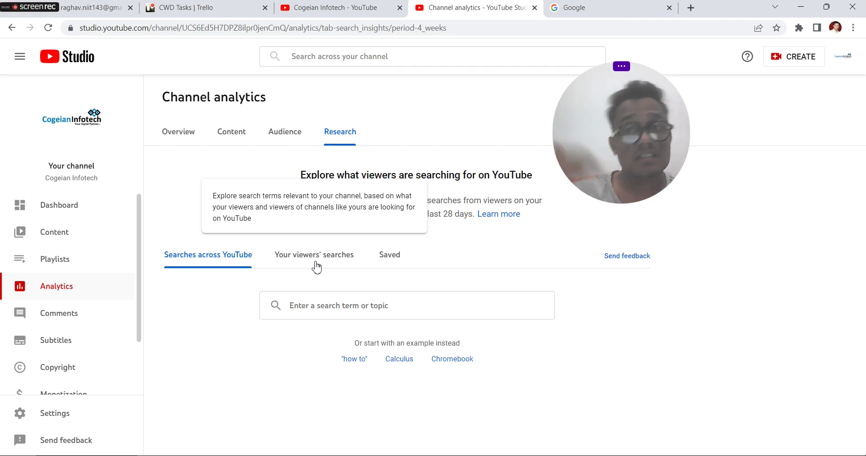
{"action": "left_click", "coordinate": [383, 257]}
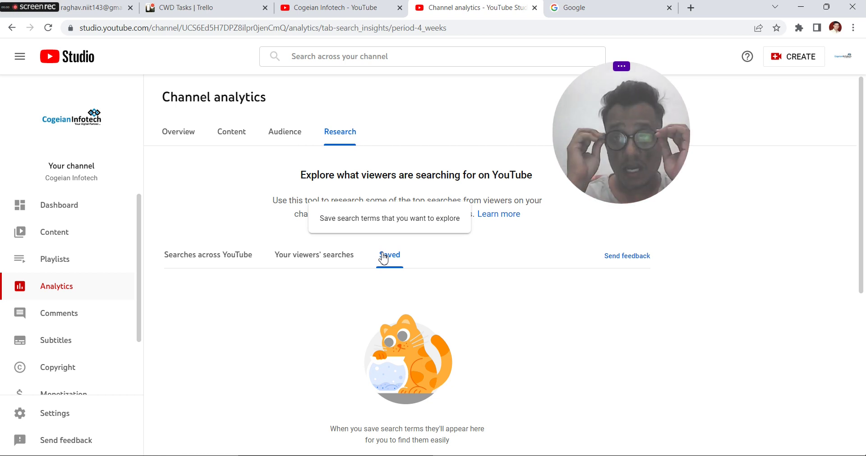
{"action": "left_click", "coordinate": [218, 259]}
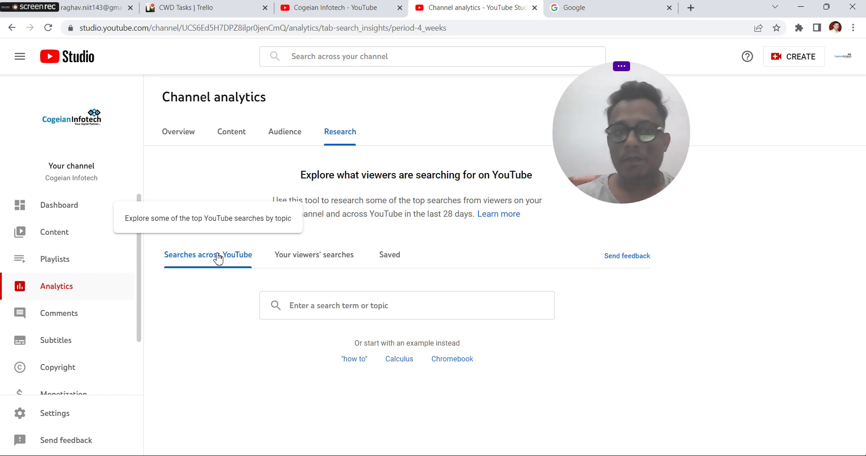
Switch to Notepad, move its window aside, and copy the phrase "how to Increase youtube subscribers"
{"action": "left_click", "coordinate": [302, 305]}
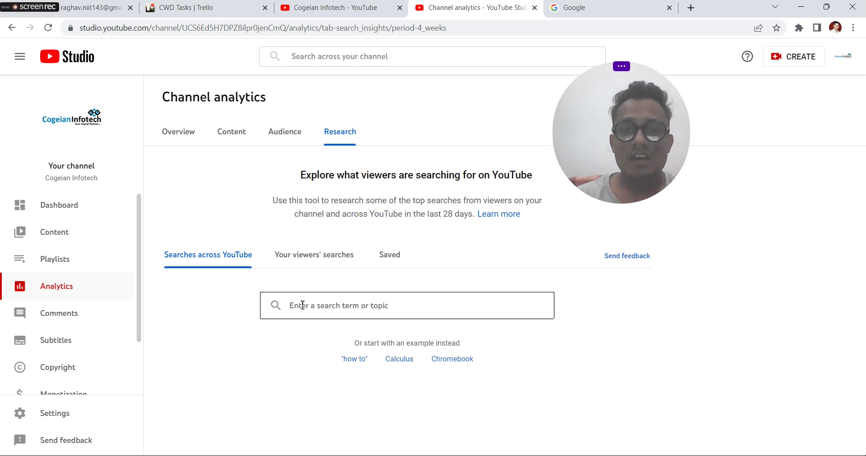
{"action": "key", "text": "alt+Tab"}
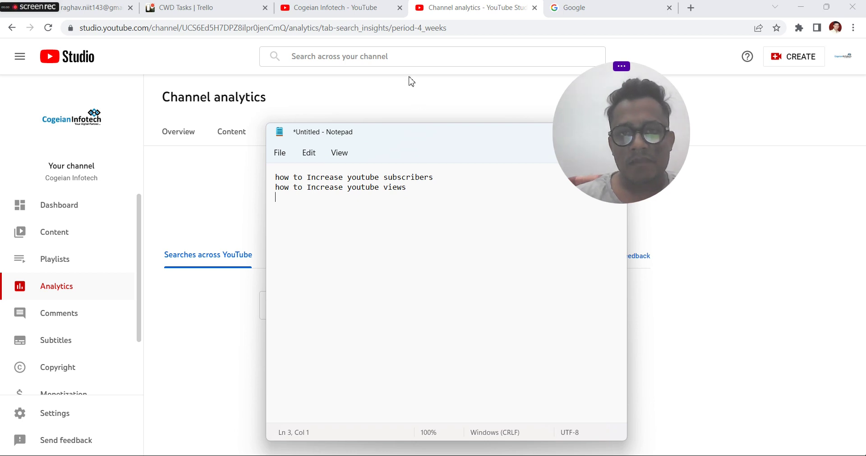
{"action": "left_click_drag", "start_coordinate": [403, 135], "coordinate": [381, 84]}
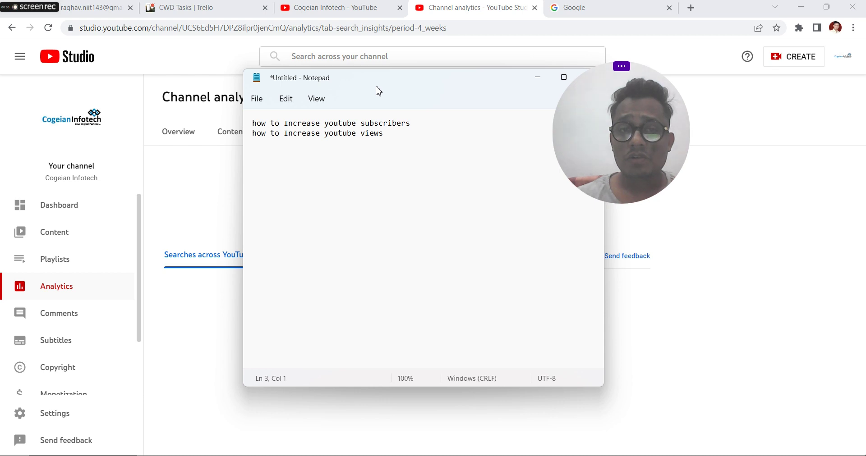
{"action": "left_click_drag", "start_coordinate": [403, 86], "coordinate": [719, 228]}
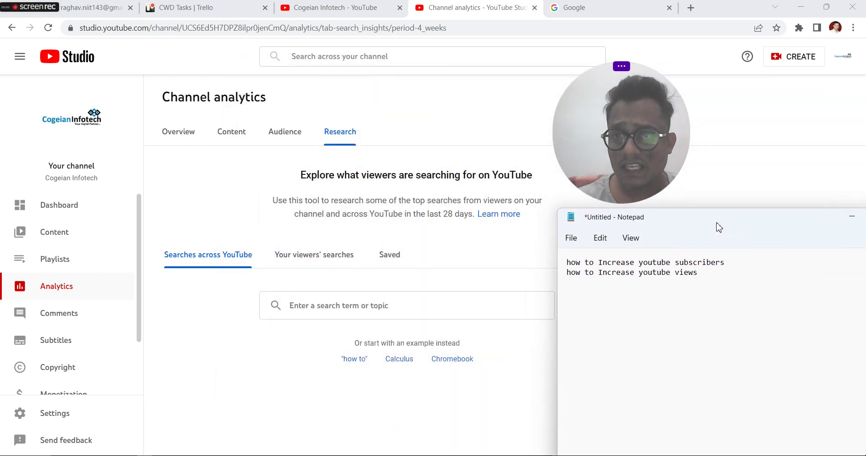
{"action": "left_click_drag", "start_coordinate": [725, 263], "coordinate": [565, 262]}
{"action": "key", "text": "ctrl+c"}
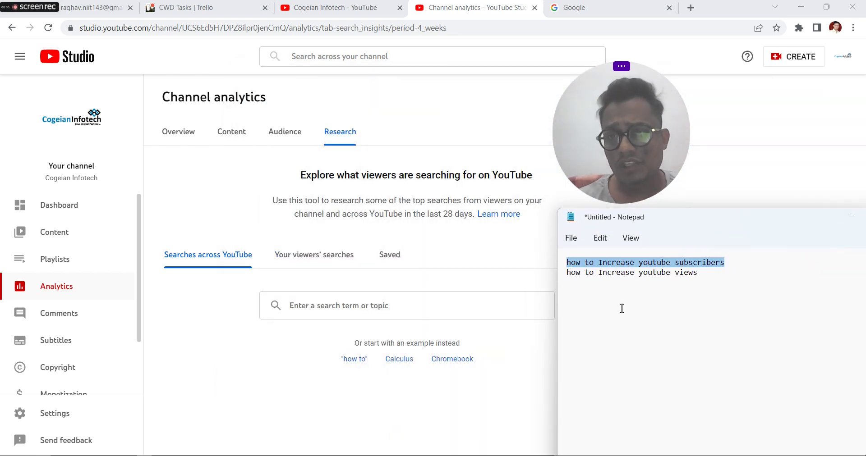
Search across YouTube in the Research section for "how to Increase youtube subscribers"
{"action": "left_click", "coordinate": [456, 312]}
{"action": "key", "text": "ctrl+v"}
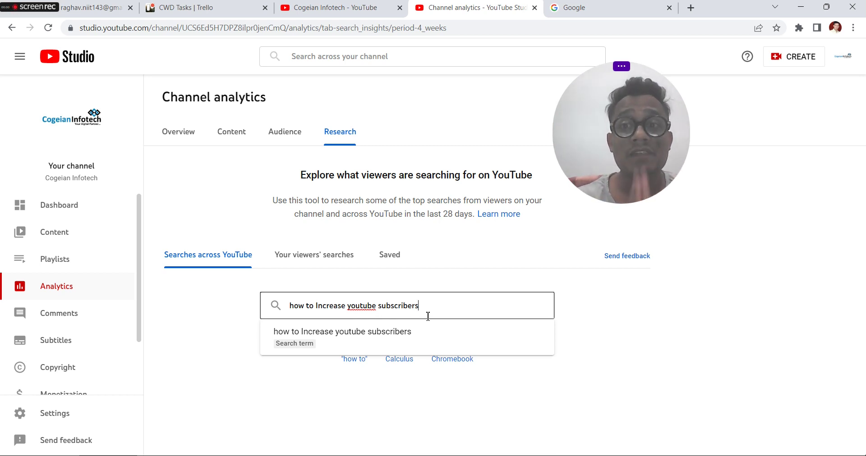
{"action": "key", "text": "Return"}
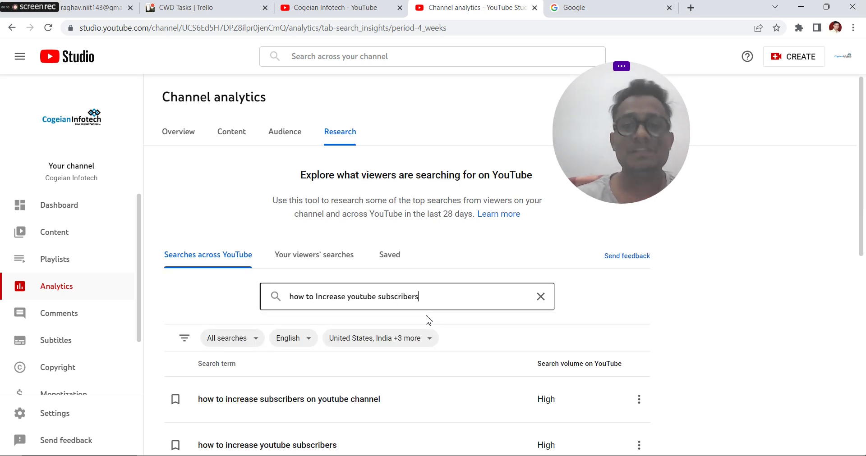
Examine the related search terms and their search volumes on the first results page
{"action": "left_click_drag", "start_coordinate": [863, 205], "coordinate": [864, 287]}
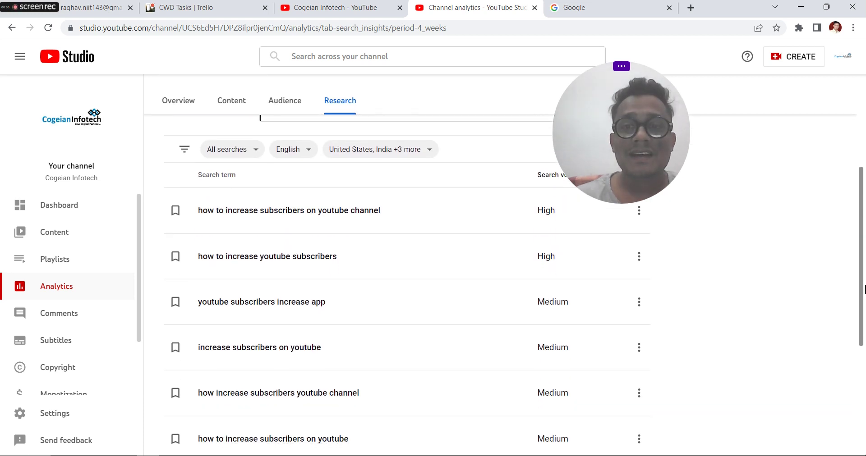
{"action": "scroll", "coordinate": [702, 253], "scroll_direction": "up", "scroll_amount": 1}
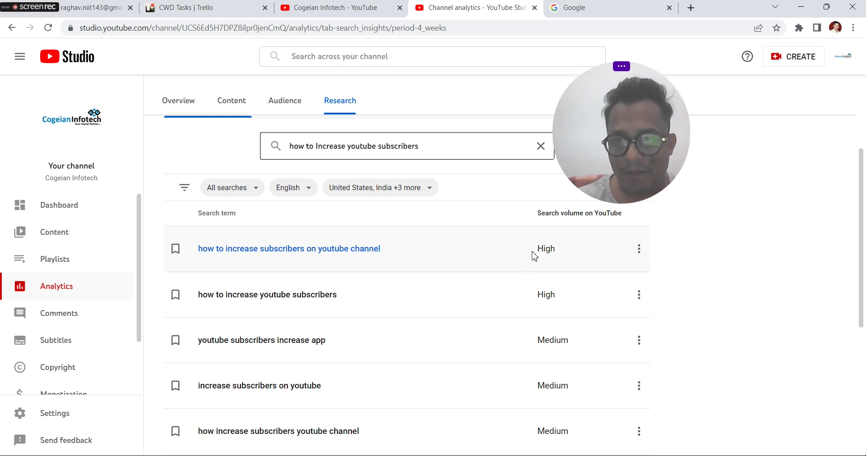
{"action": "left_click_drag", "start_coordinate": [535, 250], "coordinate": [559, 252]}
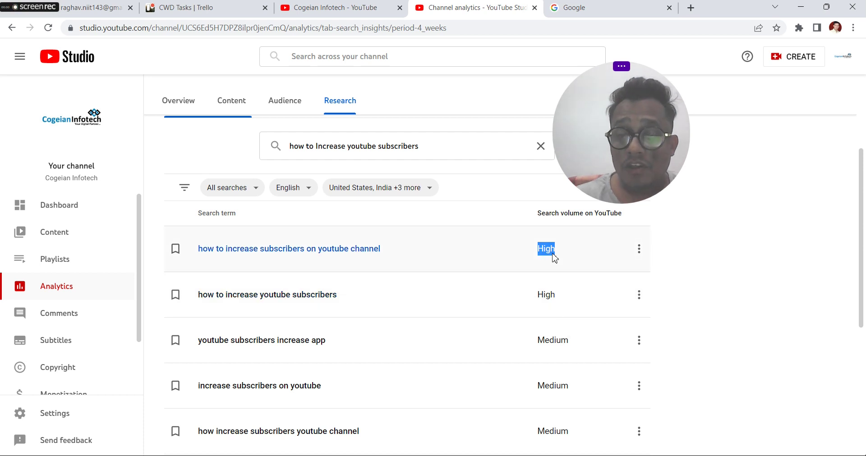
{"action": "mouse_move", "coordinate": [864, 221]}
{"action": "left_mouse_down"}
{"action": "mouse_move", "coordinate": [864, 381]}
{"action": "mouse_move", "coordinate": [864, 209]}
{"action": "mouse_move", "coordinate": [863, 321]}
{"action": "mouse_move", "coordinate": [863, 227]}
{"action": "left_mouse_up"}
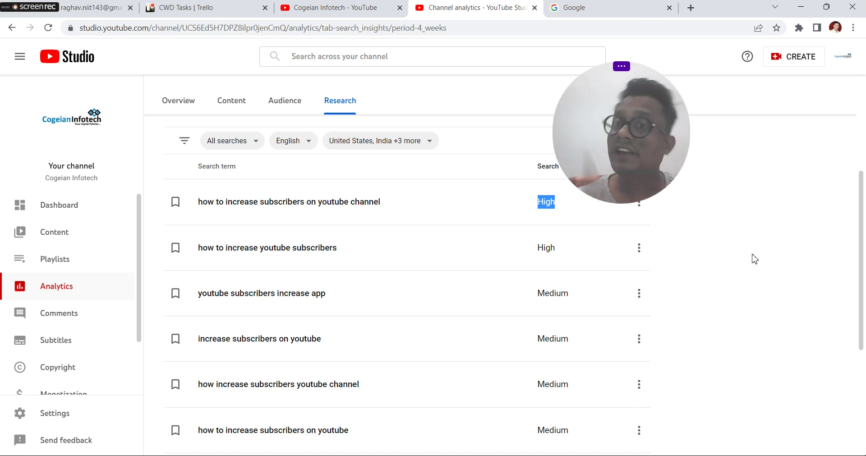
{"action": "left_click_drag", "start_coordinate": [646, 109], "coordinate": [707, 73]}
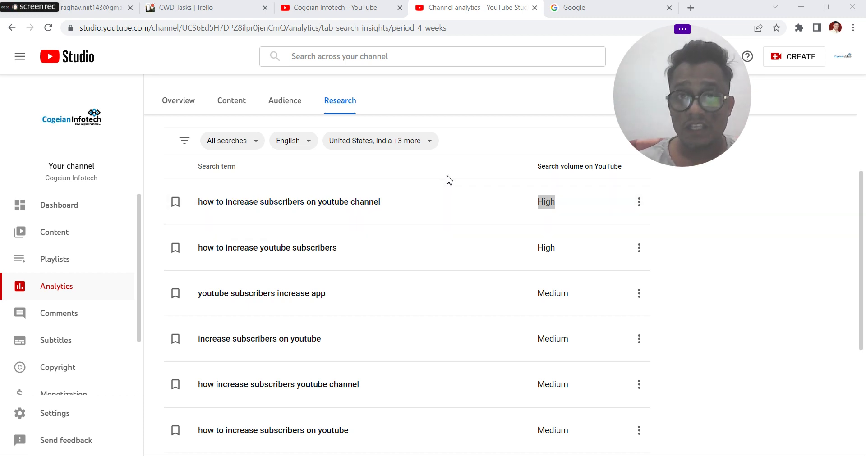
{"action": "left_click", "coordinate": [863, 207]}
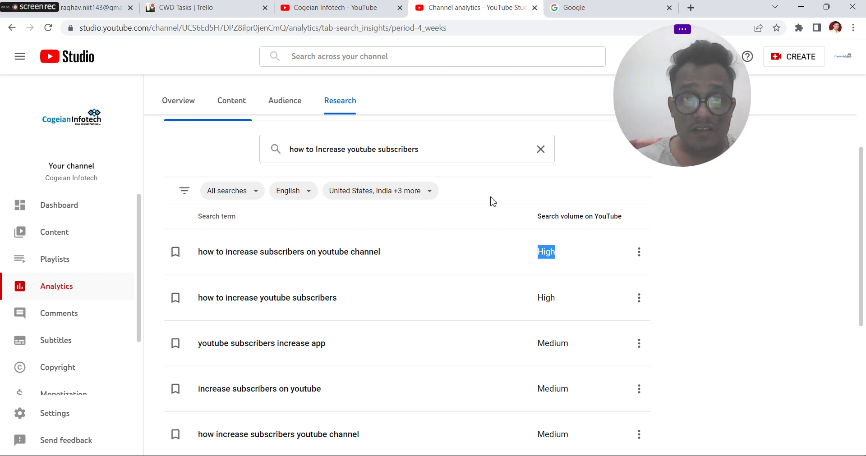
{"action": "left_click", "coordinate": [449, 265]}
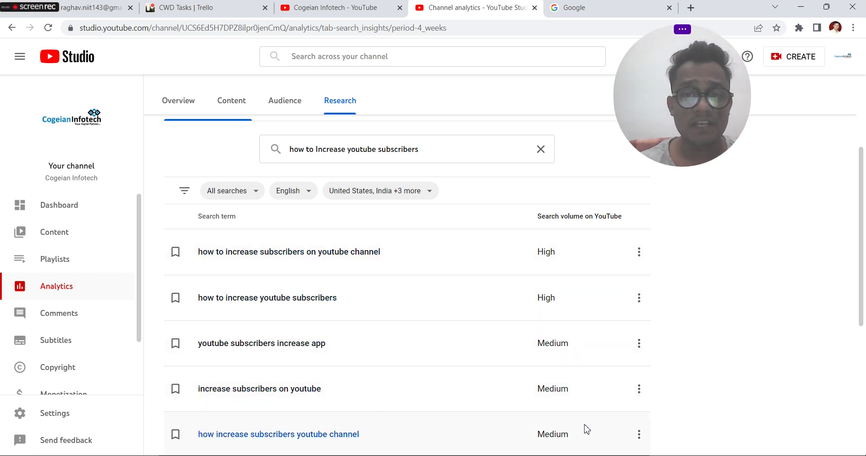
Look through the second page of search terms and return to the first page
{"action": "left_click_drag", "start_coordinate": [862, 246], "coordinate": [863, 377]}
{"action": "left_click", "coordinate": [639, 430]}
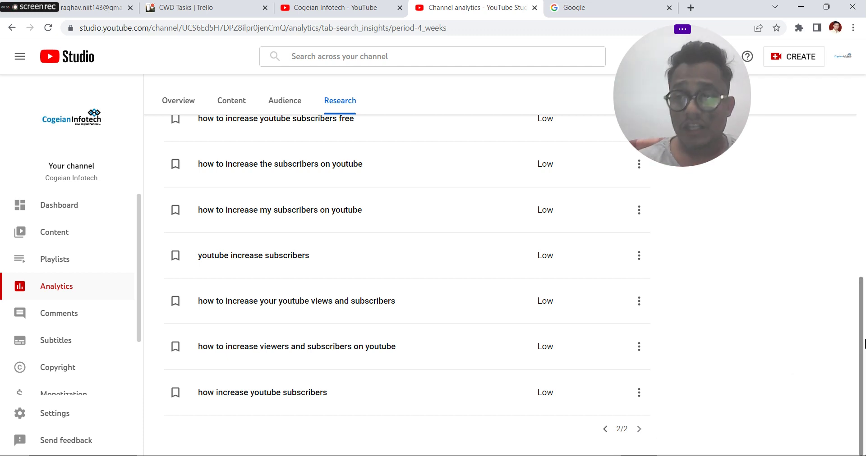
{"action": "mouse_move", "coordinate": [863, 344]}
{"action": "left_mouse_down"}
{"action": "mouse_move", "coordinate": [864, 215]}
{"action": "mouse_move", "coordinate": [863, 342]}
{"action": "left_mouse_up"}
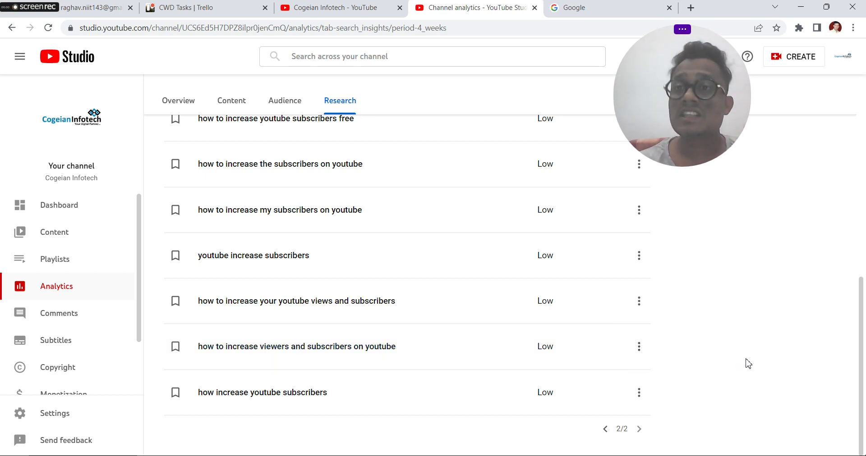
{"action": "left_click", "coordinate": [605, 429]}
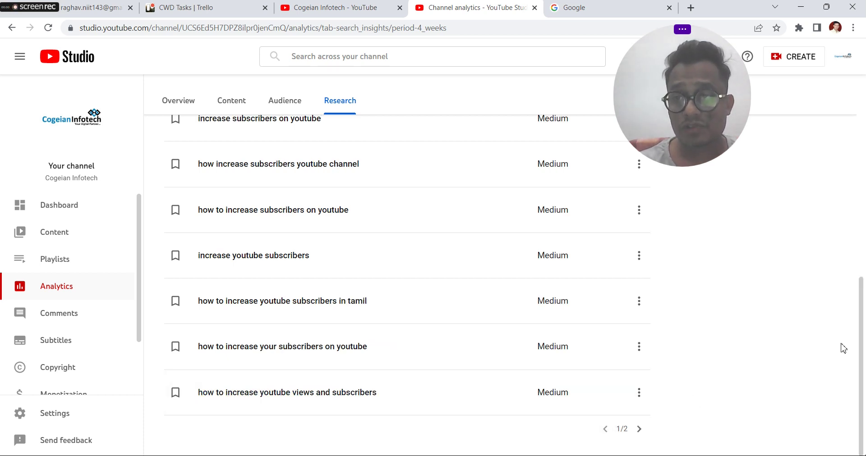
Switch to Notepad and copy the phrase "how to Increase youtube views"
{"action": "left_click_drag", "start_coordinate": [860, 335], "coordinate": [860, 152]}
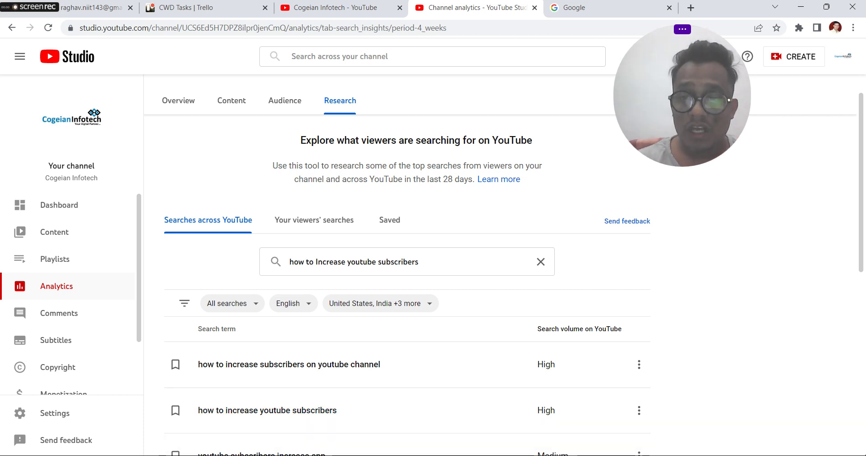
{"action": "key", "text": "alt+Tab"}
{"action": "key", "text": "alt+Tab"}
{"action": "key", "text": "alt+Tab"}
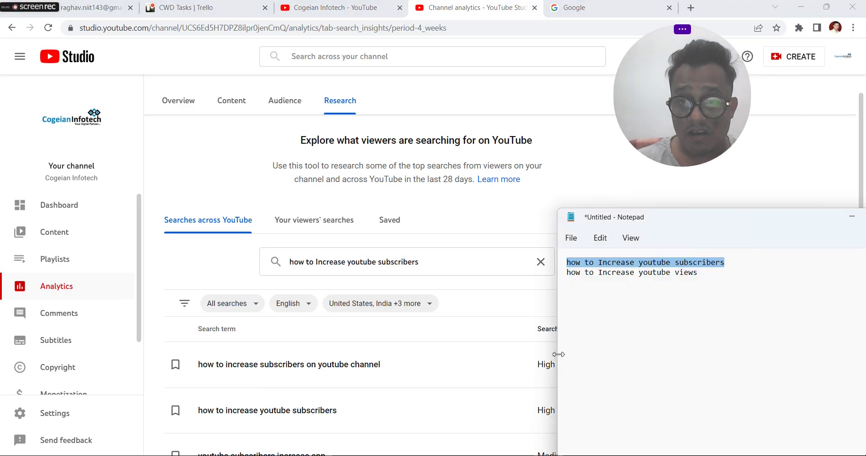
{"action": "left_click_drag", "start_coordinate": [700, 274], "coordinate": [561, 273]}
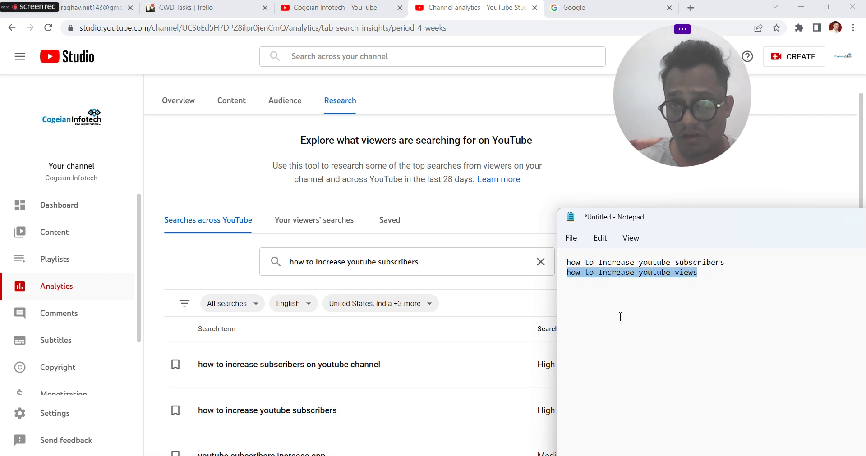
{"action": "key", "text": "ctrl+c"}
Return to YouTube Studio and search across YouTube in the Research section for "how to Increase youtube views"
{"action": "key", "text": "alt+Tab"}
{"action": "triple_click", "coordinate": [417, 264]}
{"action": "key", "text": "ctrl+v"}
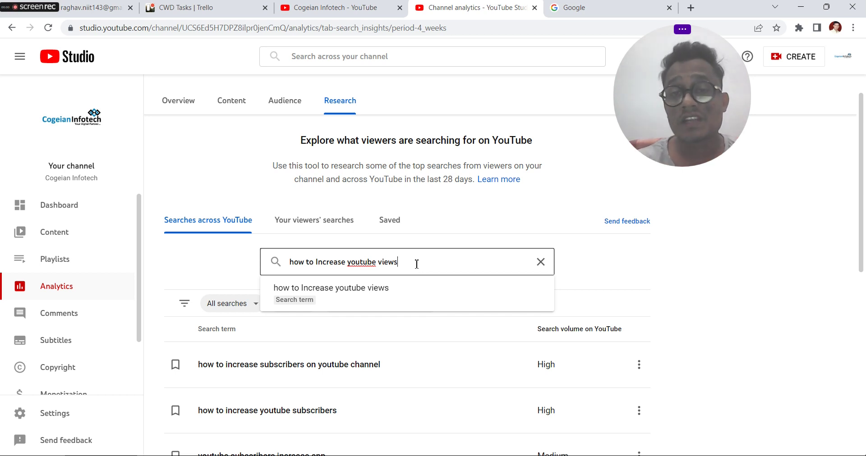
{"action": "key", "text": "Return"}
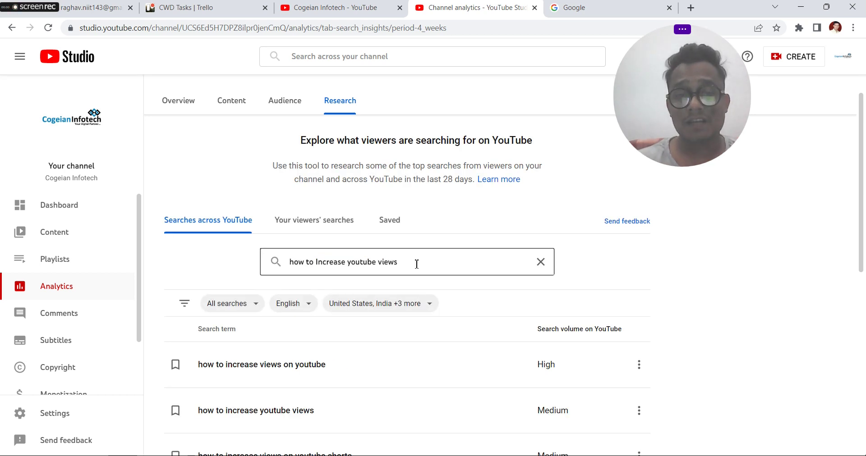
Examine the related search terms and their volumes, highlighting the volume of "how to increase views on youtube"
{"action": "left_click_drag", "start_coordinate": [863, 188], "coordinate": [707, 247]}
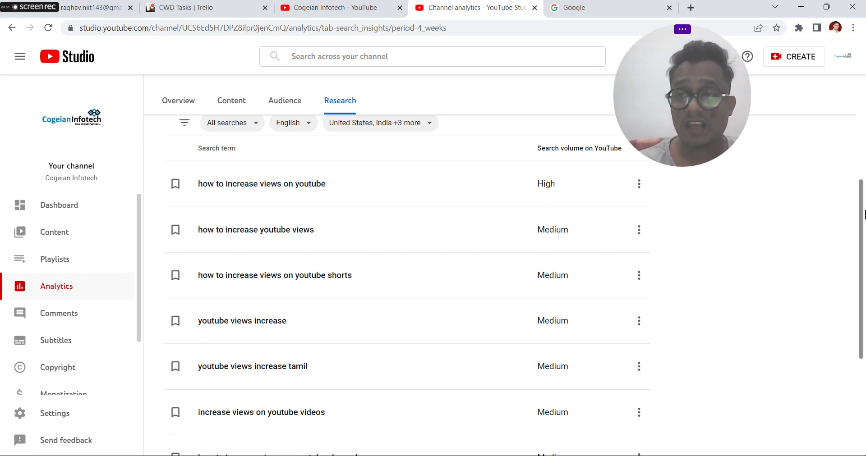
{"action": "left_click_drag", "start_coordinate": [864, 205], "coordinate": [864, 321]}
{"action": "scroll", "coordinate": [864, 321], "scroll_direction": "up", "scroll_amount": 5}
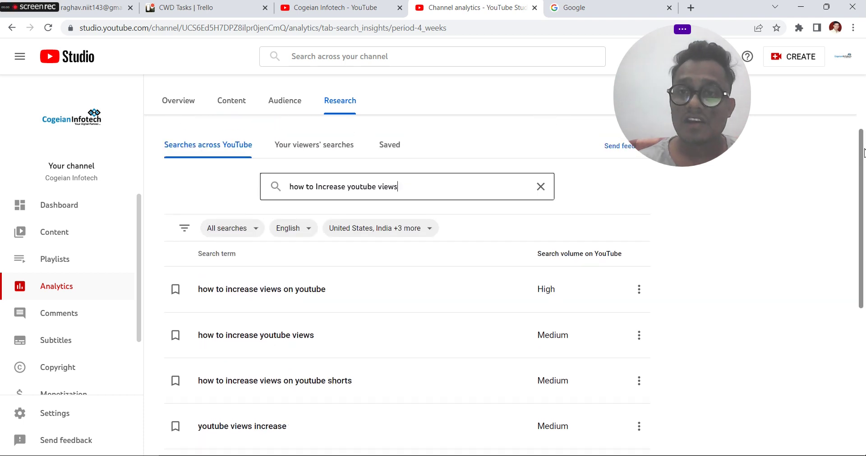
{"action": "left_click_drag", "start_coordinate": [690, 88], "coordinate": [244, 133]}
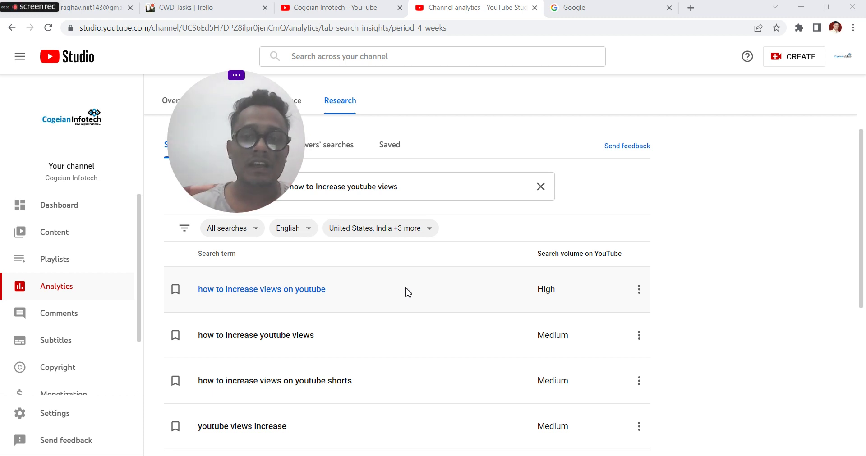
{"action": "left_click_drag", "start_coordinate": [536, 289], "coordinate": [572, 296]}
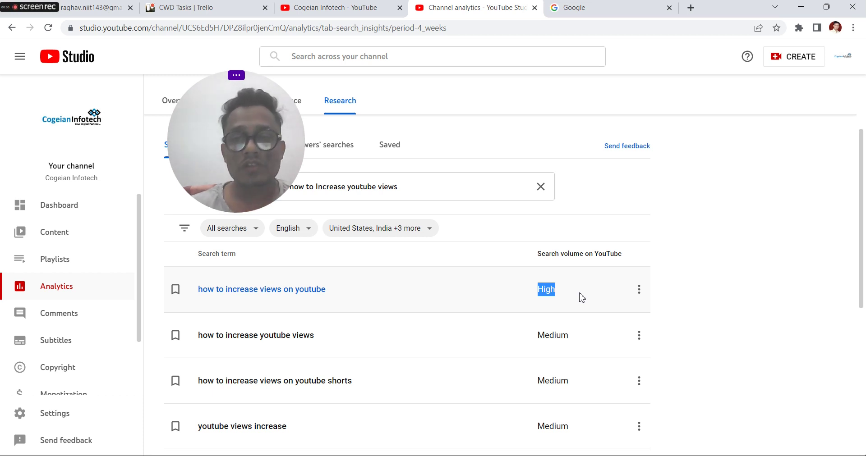
Open the search term "how to increase views on youtube" in Google Trends
{"action": "left_click", "coordinate": [639, 291]}
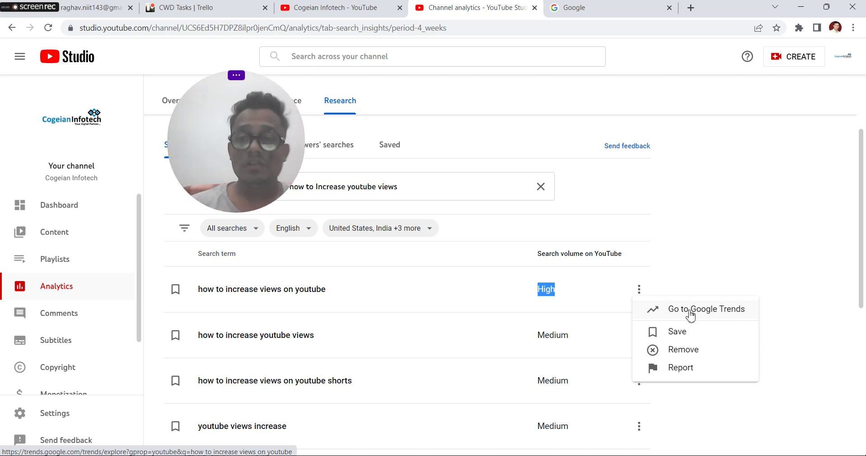
{"action": "left_click", "coordinate": [690, 316]}
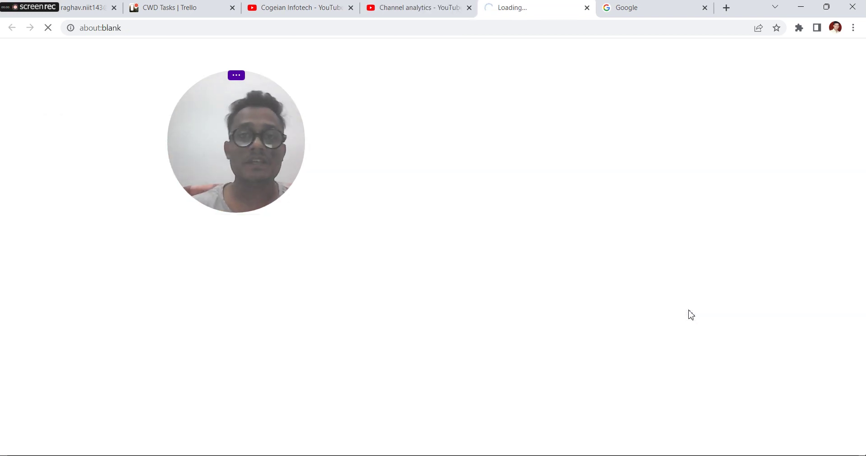
{"action": "key", "text": "ctrl+shift+Tab"}
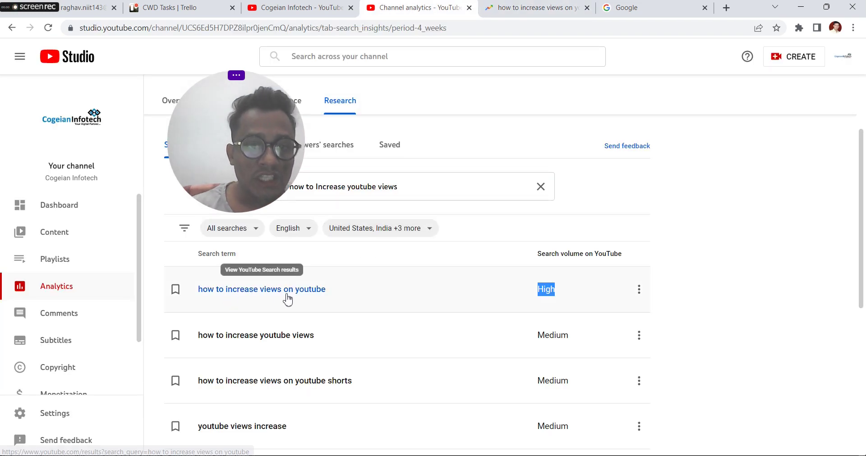
{"action": "key", "text": "ctrl+Tab"}
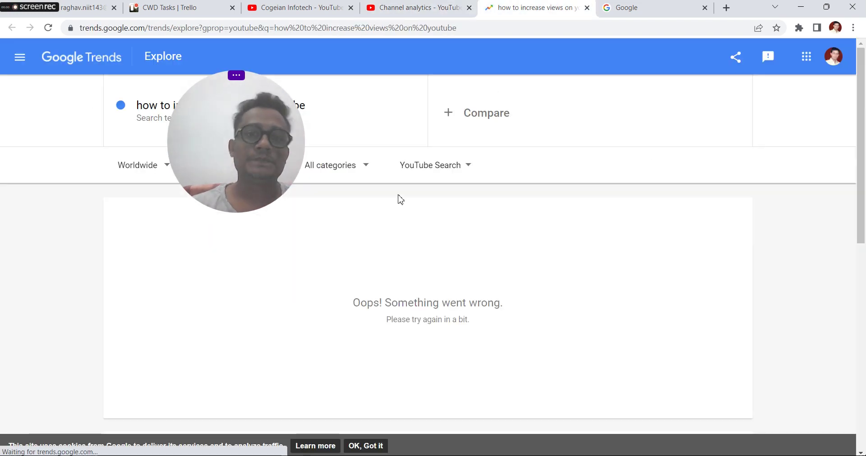
{"action": "left_click_drag", "start_coordinate": [212, 127], "coordinate": [603, 95]}
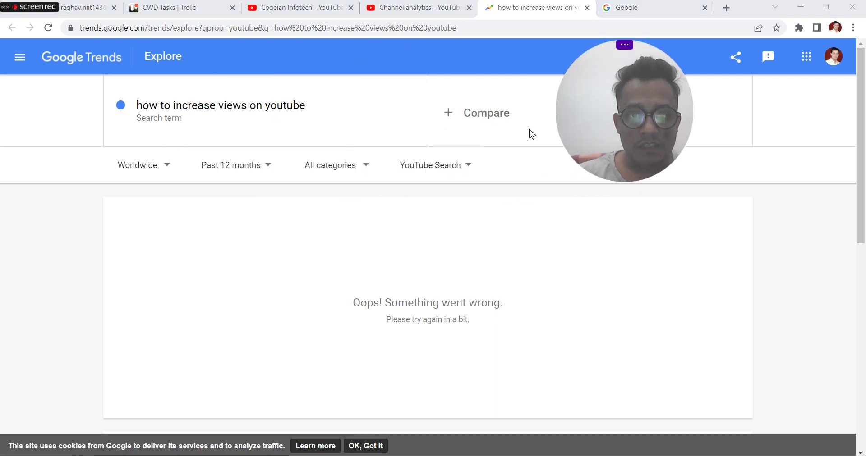
{"action": "left_click", "coordinate": [470, 31]}
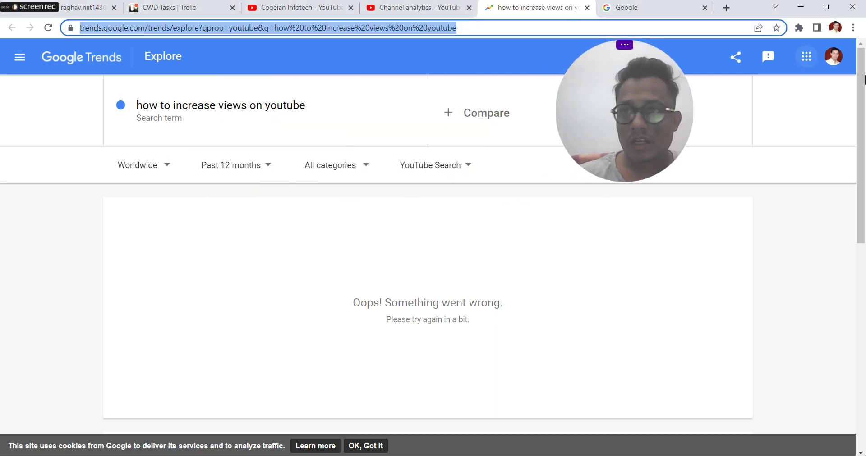
Open Google Account management, close the Google Trends page, and switch to the first Cogeian Infotech account, closing the previous account's page
{"action": "left_click", "coordinate": [833, 57]}
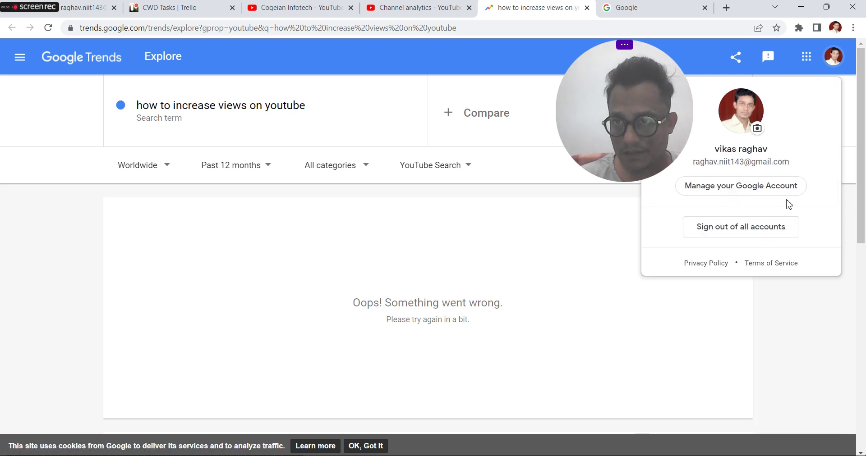
{"action": "left_click", "coordinate": [721, 193]}
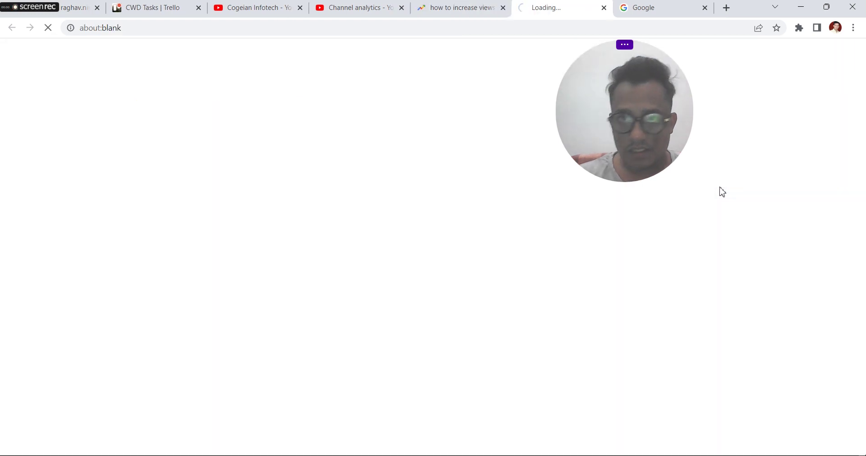
{"action": "left_click", "coordinate": [503, 7]}
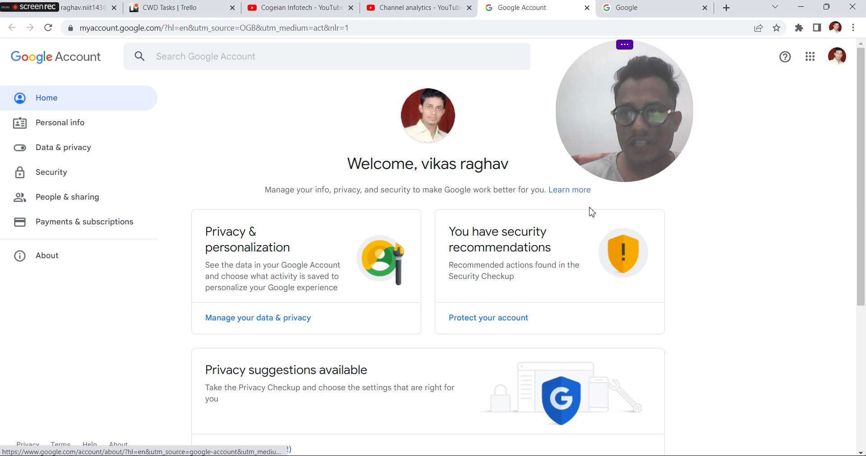
{"action": "left_click", "coordinate": [836, 56]}
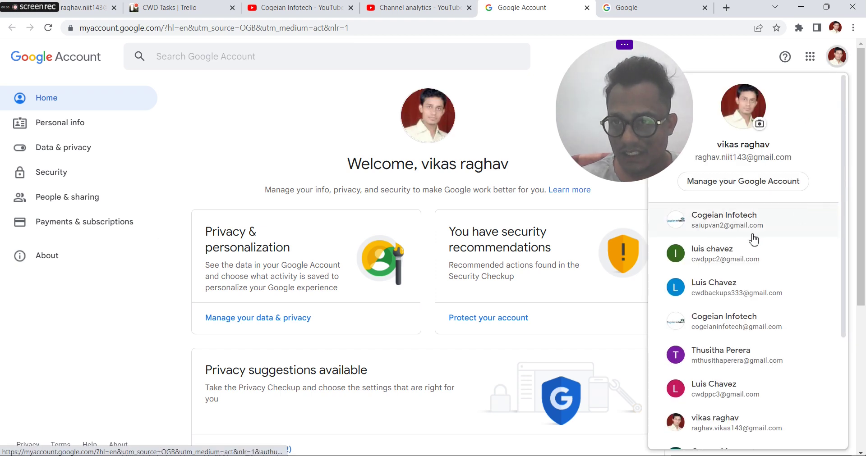
{"action": "left_click", "coordinate": [734, 228]}
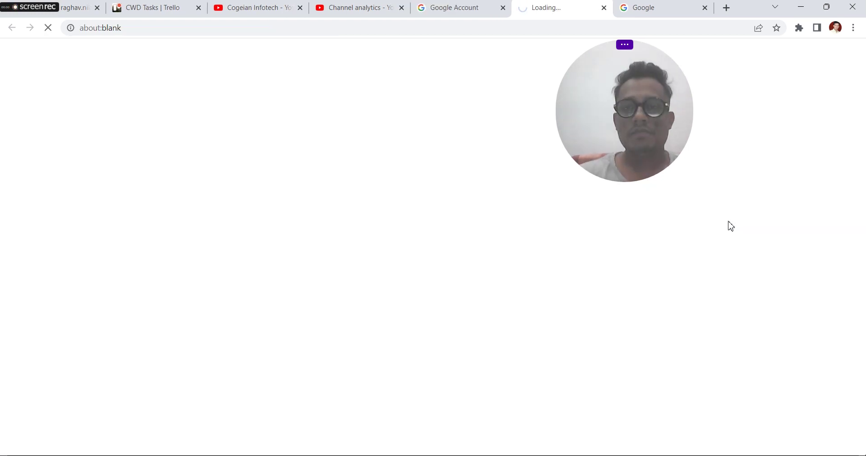
{"action": "left_click", "coordinate": [493, 9]}
{"action": "left_click", "coordinate": [503, 8]}
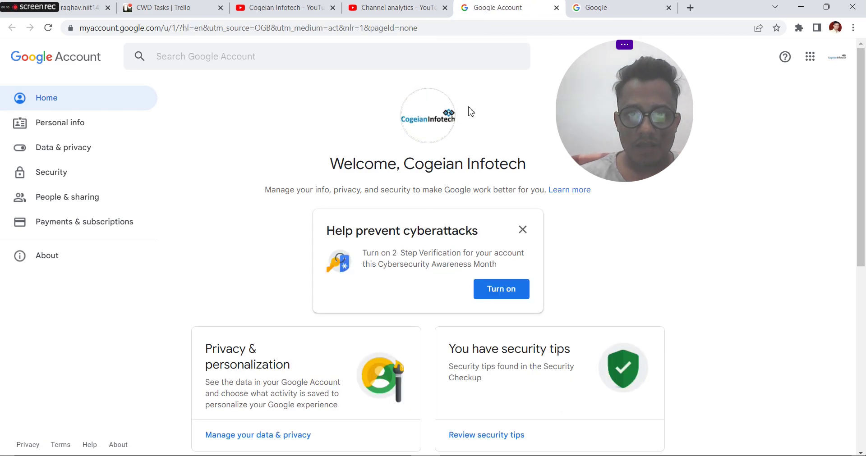
Go back to the Research results in YouTube Studio and reopen "how to increase views on youtube" in Google Trends
{"action": "left_click", "coordinate": [419, 8]}
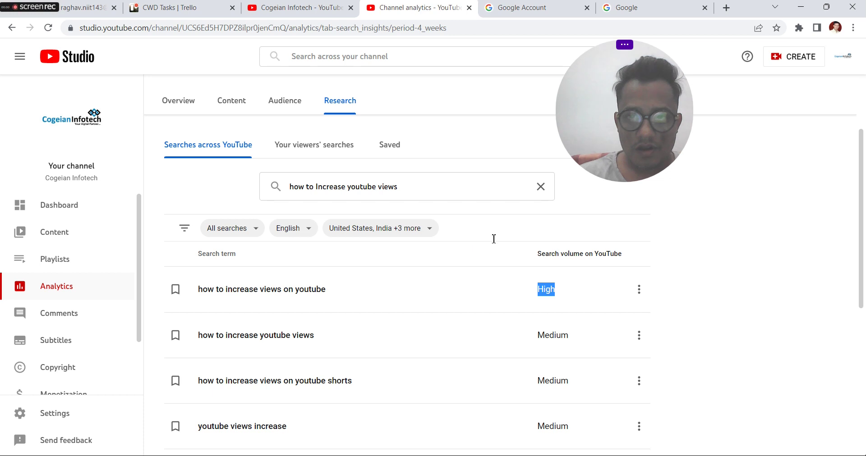
{"action": "left_click", "coordinate": [639, 290]}
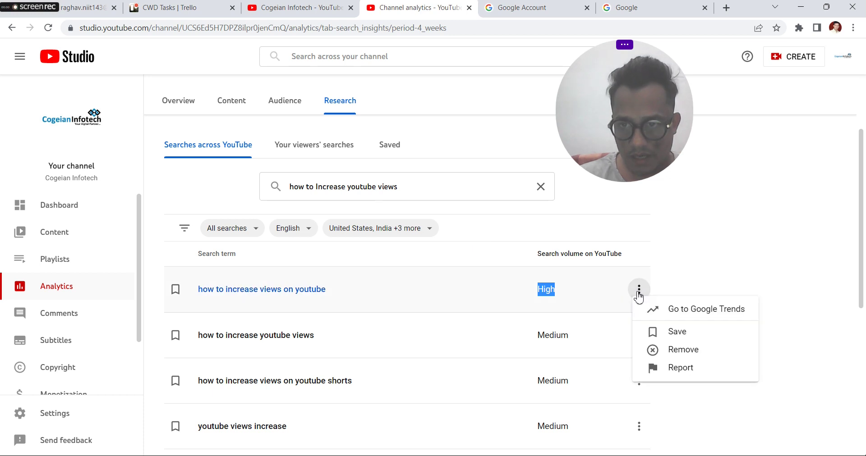
{"action": "left_click", "coordinate": [683, 311]}
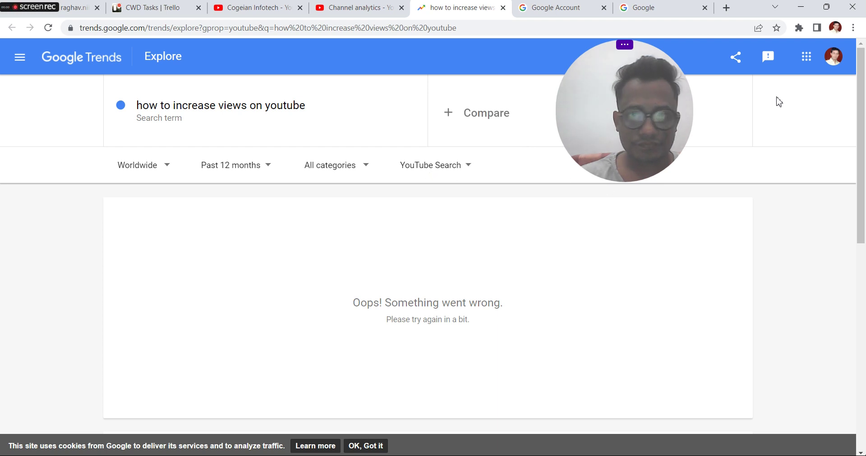
{"action": "left_click", "coordinate": [831, 59]}
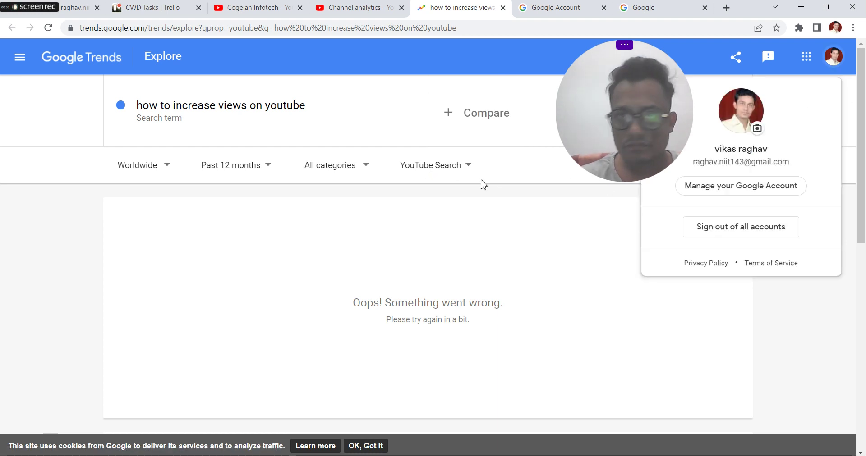
{"action": "left_click", "coordinate": [728, 188]}
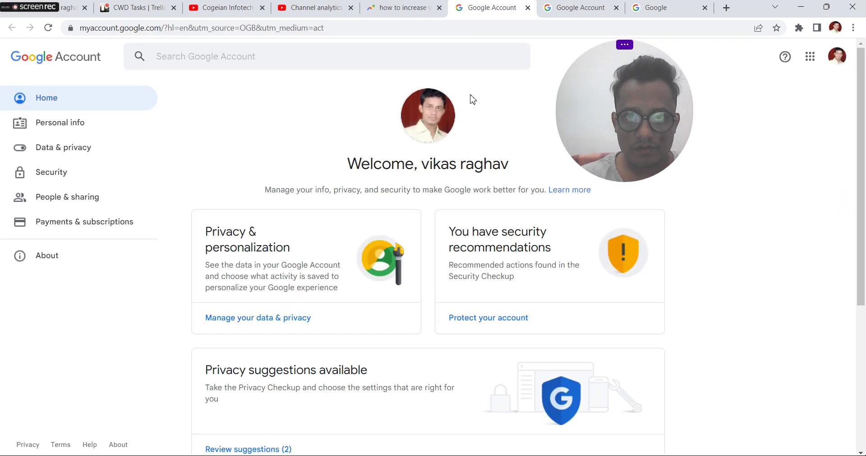
{"action": "left_click", "coordinate": [386, 8]}
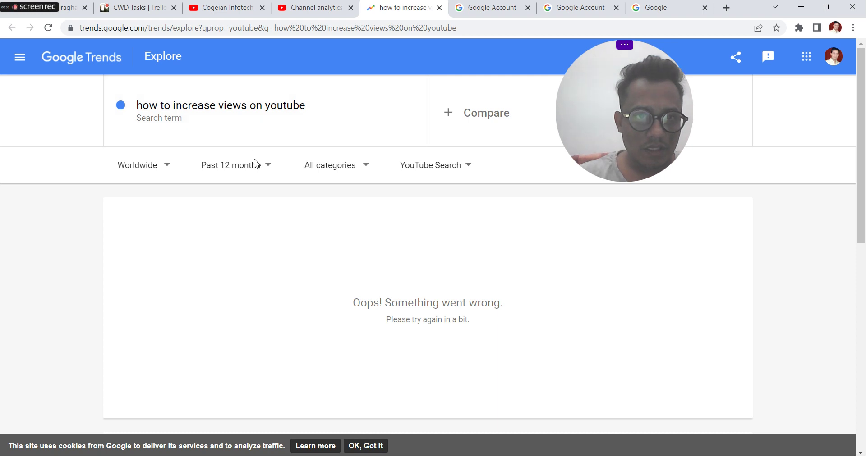
Try the Past hour time range for the Google Trends term, then set it to Past 7 days
{"action": "left_click", "coordinate": [258, 172]}
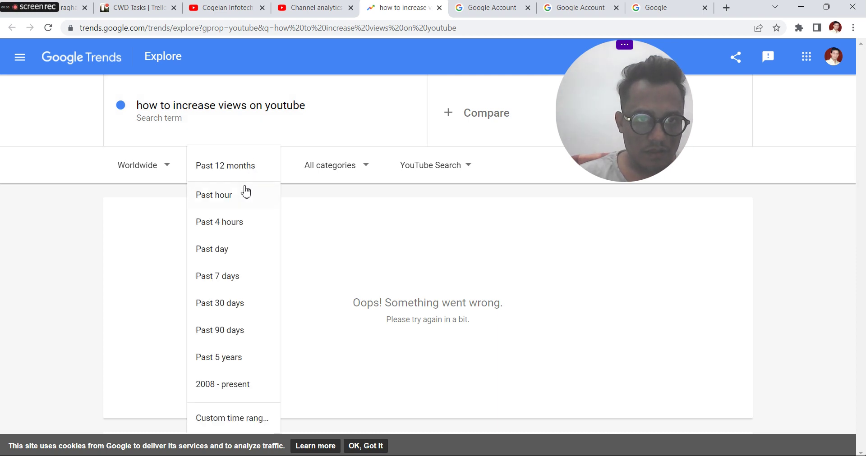
{"action": "left_click", "coordinate": [219, 196]}
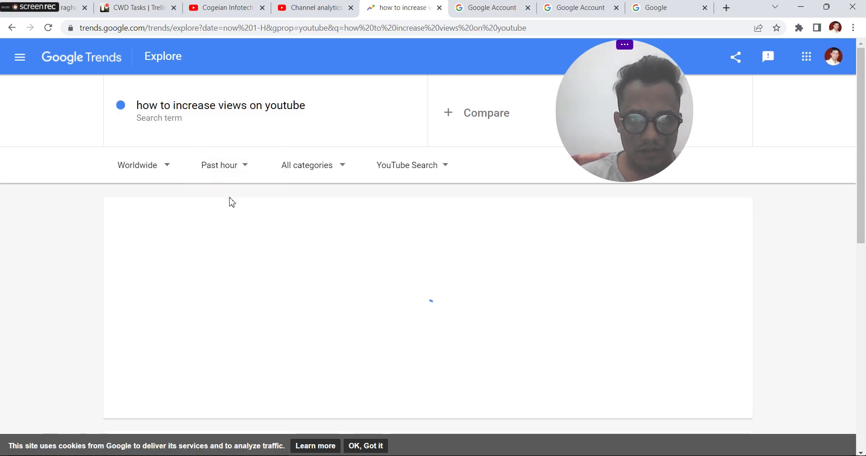
{"action": "left_click", "coordinate": [242, 167]}
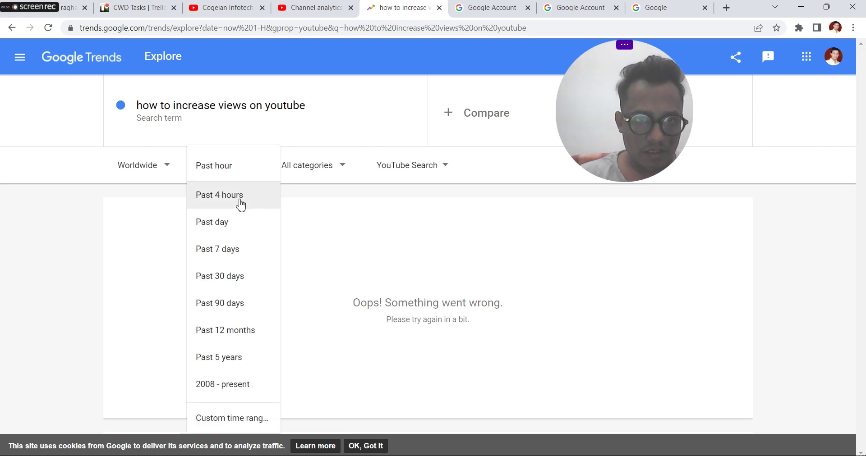
{"action": "left_click", "coordinate": [209, 250]}
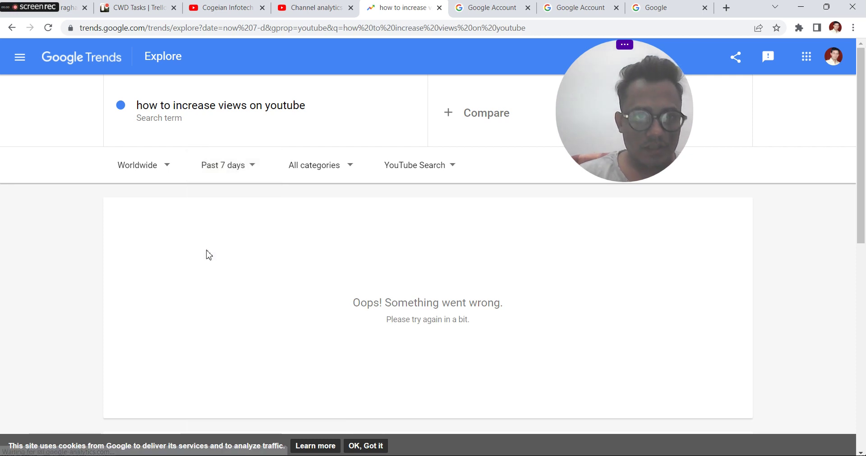
Sign out of all Google accounts, and sign in to the first Cogeian Infotech account with its password, declining the Chrome profile switch
{"action": "left_click", "coordinate": [834, 58]}
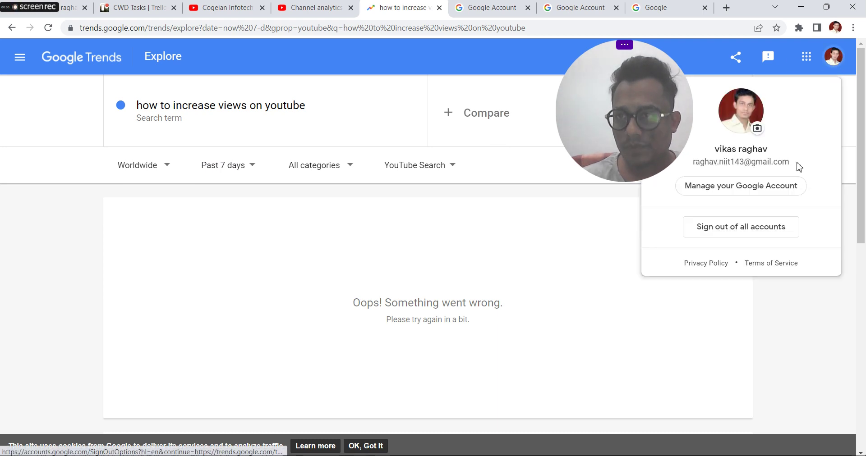
{"action": "left_click", "coordinate": [737, 228]}
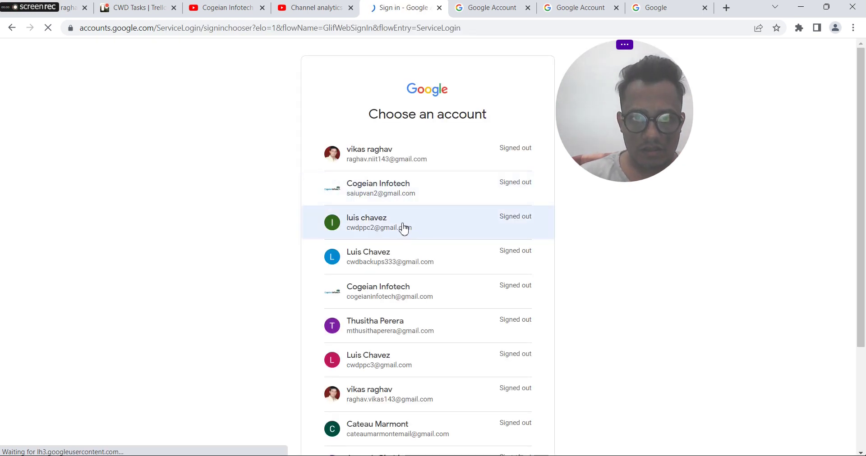
{"action": "left_click", "coordinate": [377, 186]}
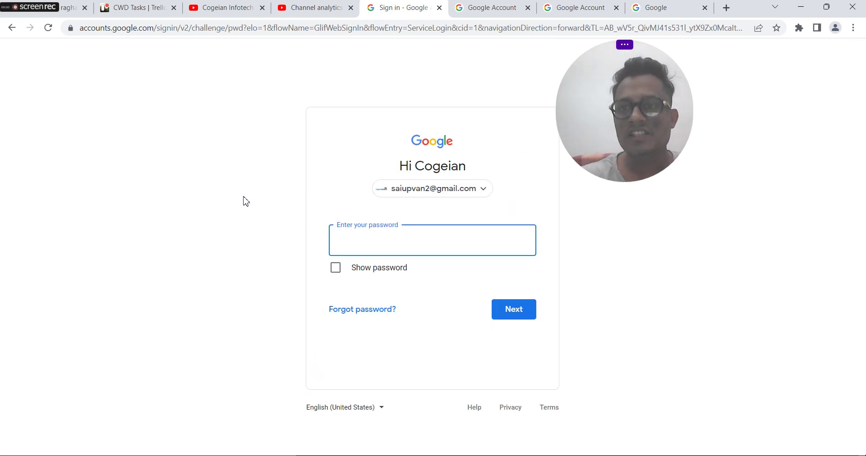
{"action": "type", "text": "•••••••"}
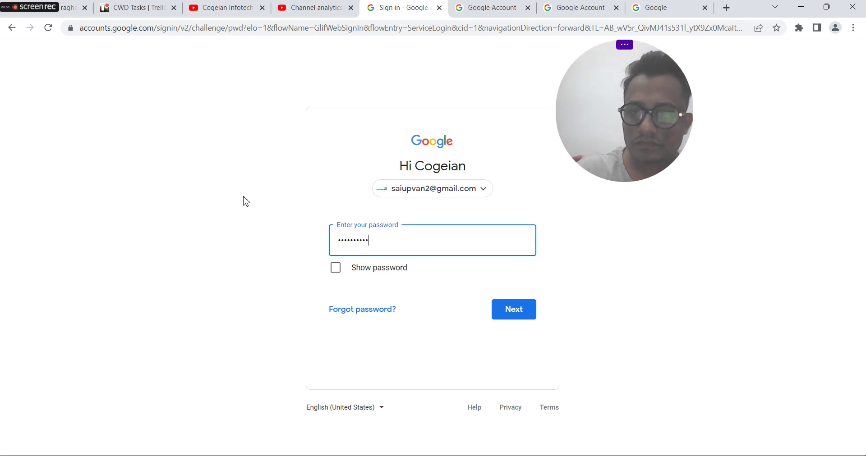
{"action": "left_click", "coordinate": [531, 309]}
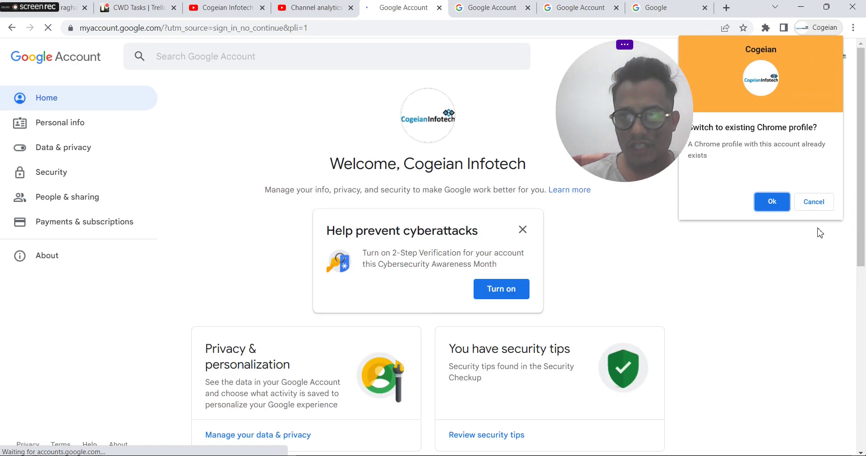
{"action": "left_click", "coordinate": [814, 201]}
Sign back in to YouTube Studio and open "how to increase views on youtube" in Google Trends with the Past hour time range
{"action": "key", "text": "ctrl+Page_Up"}
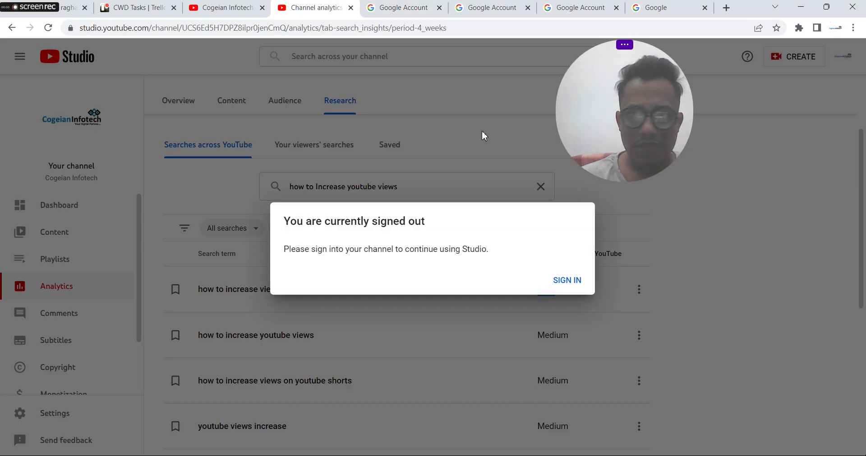
{"action": "left_click", "coordinate": [569, 280]}
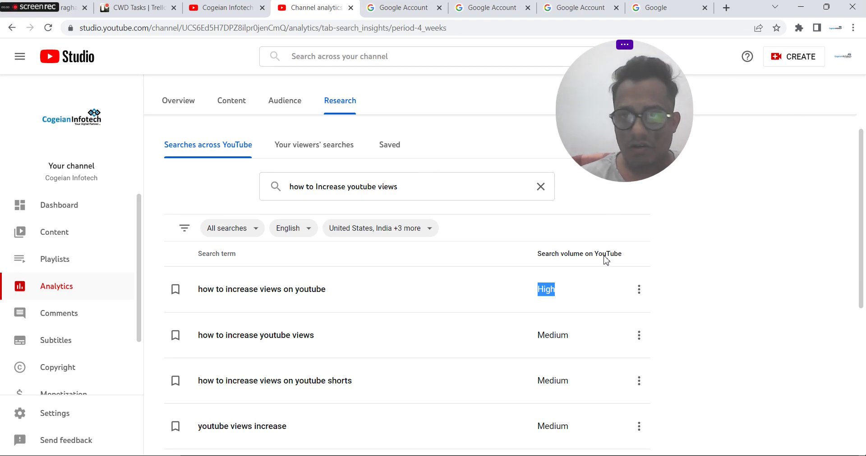
{"action": "left_click", "coordinate": [638, 289]}
{"action": "left_click", "coordinate": [674, 311]}
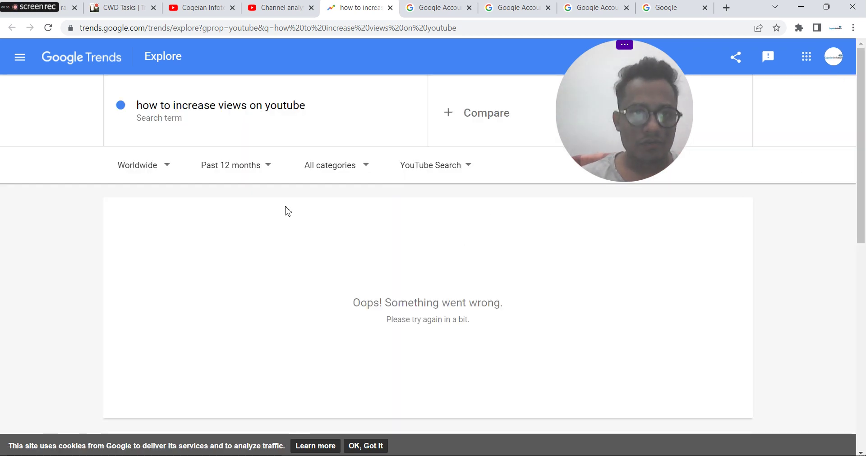
{"action": "left_click", "coordinate": [257, 170]}
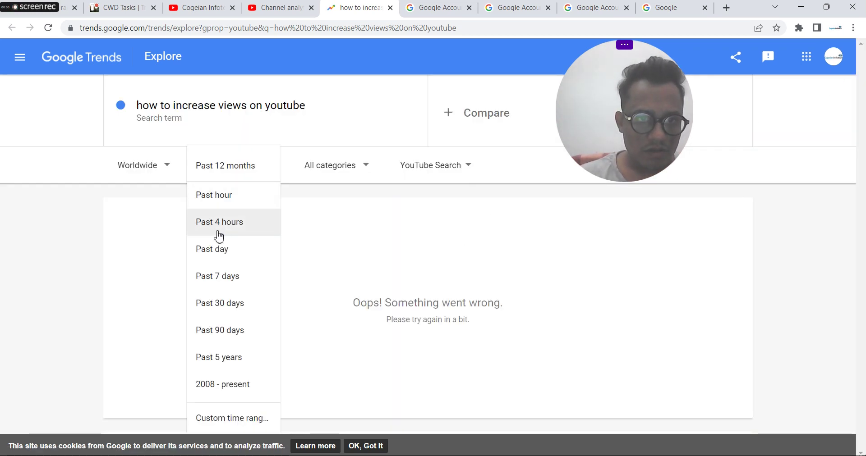
{"action": "left_click", "coordinate": [217, 196]}
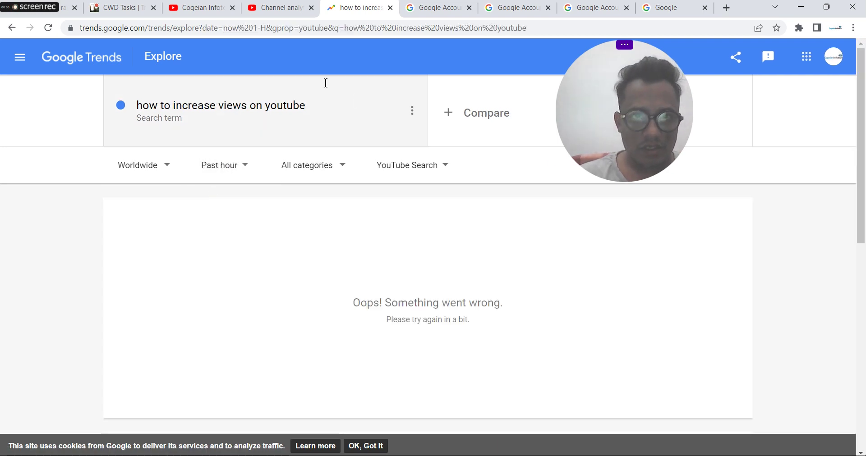
Copy "how to Increase youtube subscribers" from the Notepad list and search for it in YouTube Studio's Research
{"action": "left_click", "coordinate": [290, 8]}
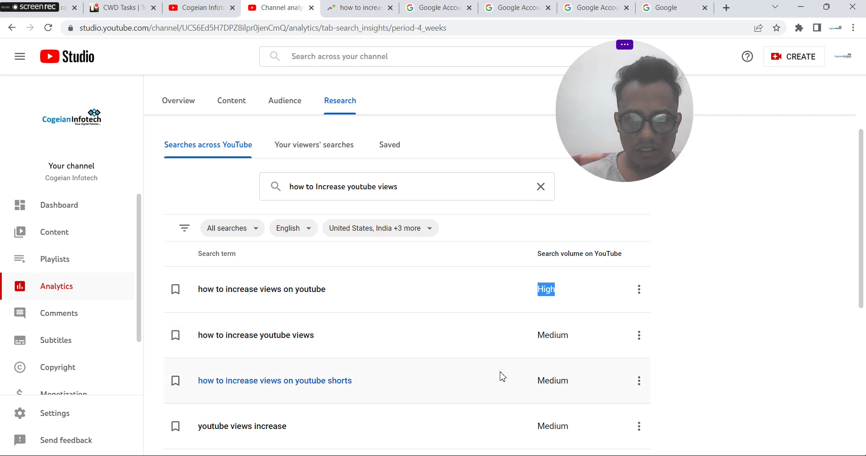
{"action": "key", "text": "alt+Tab"}
{"action": "left_click", "coordinate": [642, 306]}
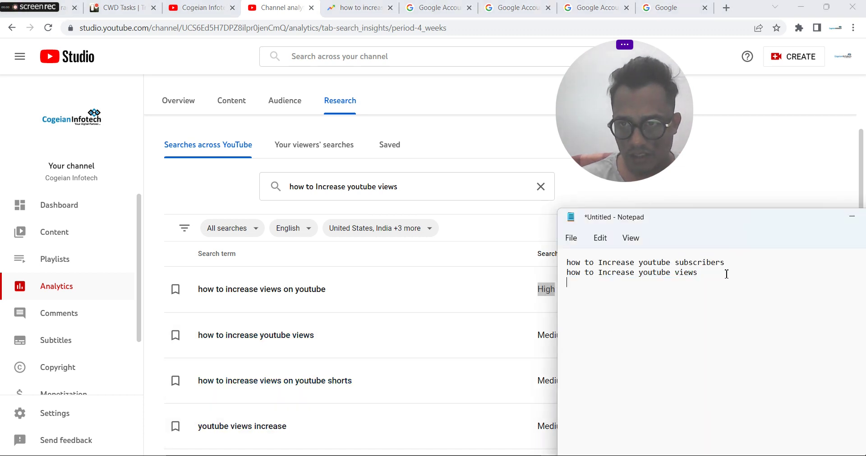
{"action": "left_click_drag", "start_coordinate": [735, 262], "coordinate": [568, 265]}
{"action": "key", "text": "ctrl+c"}
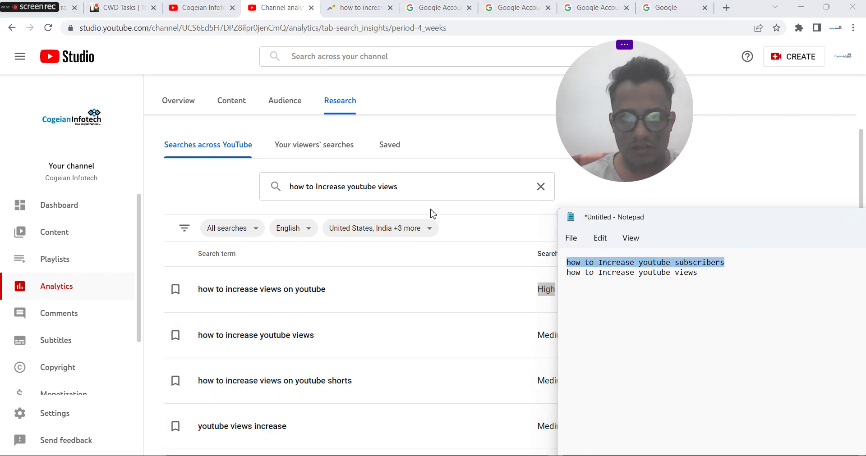
{"action": "key", "text": "alt+Tab"}
{"action": "triple_click", "coordinate": [387, 187]}
{"action": "key", "text": "ctrl+v"}
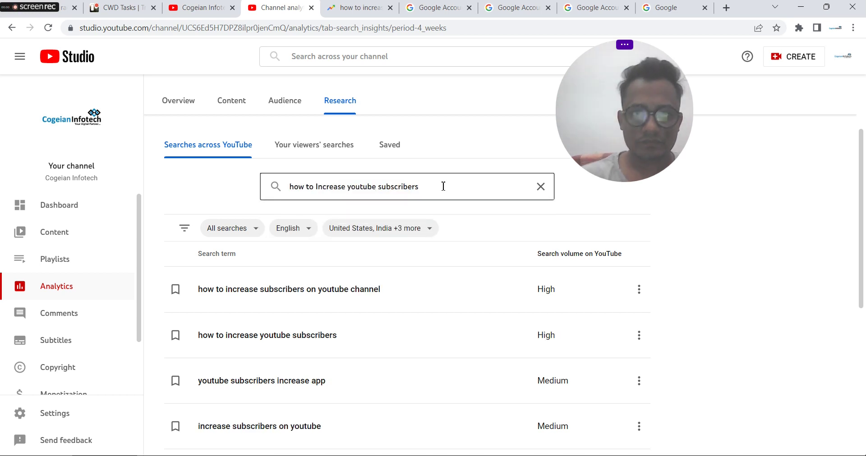
Open the search term "how to increase subscribers on youtube channel" in Google Trends and reload the page
{"action": "left_click", "coordinate": [639, 290]}
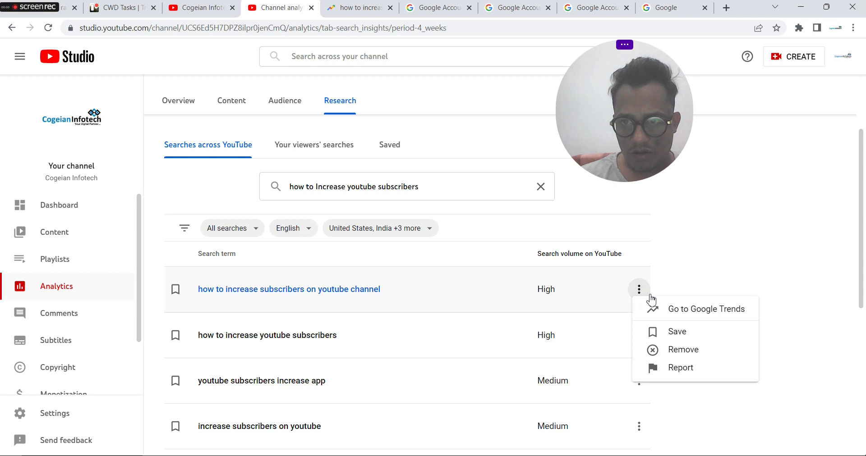
{"action": "left_click", "coordinate": [673, 310]}
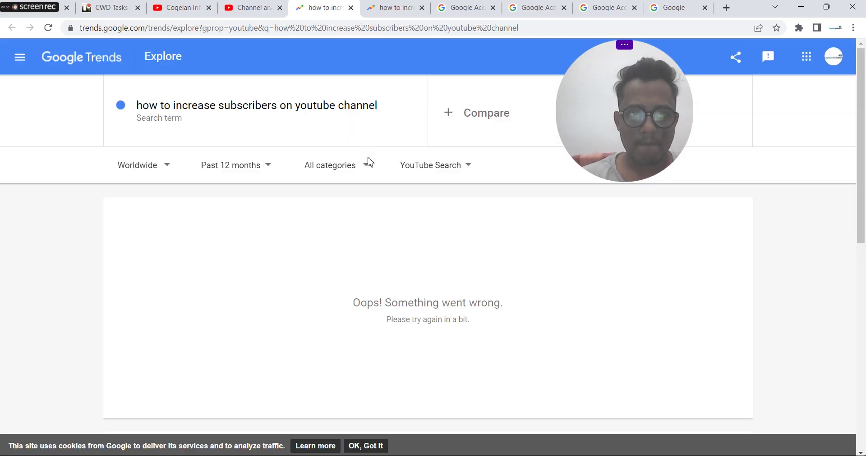
{"action": "right_click", "coordinate": [297, 235]}
{"action": "left_click", "coordinate": [325, 266]}
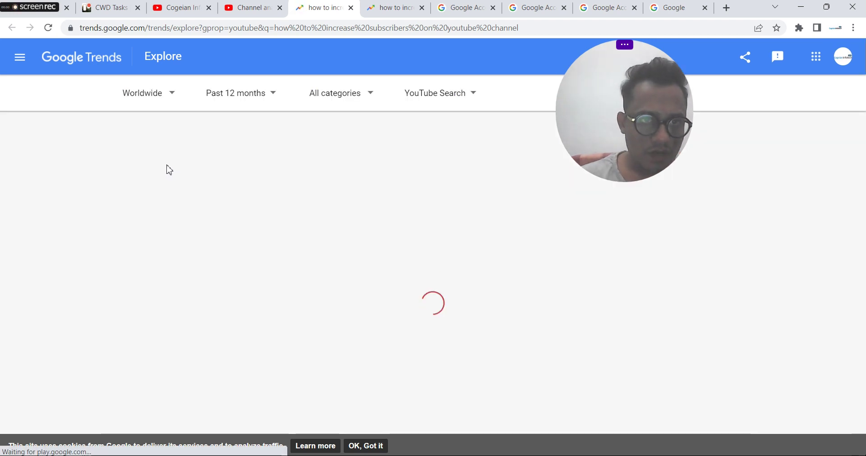
Set the Google Trends region to India and the time range to Past 7 days
{"action": "left_click", "coordinate": [167, 165]}
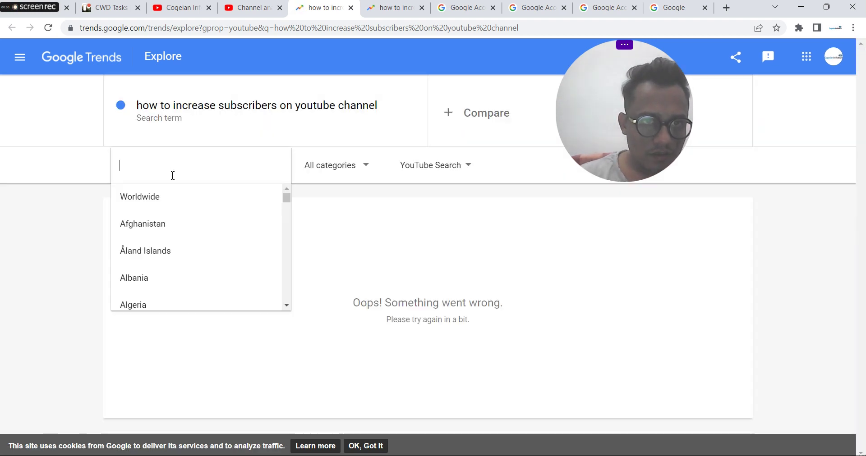
{"action": "type", "text": "inid"}
{"action": "key", "text": "ctrl+a"}
{"action": "type", "text": "iindia"}
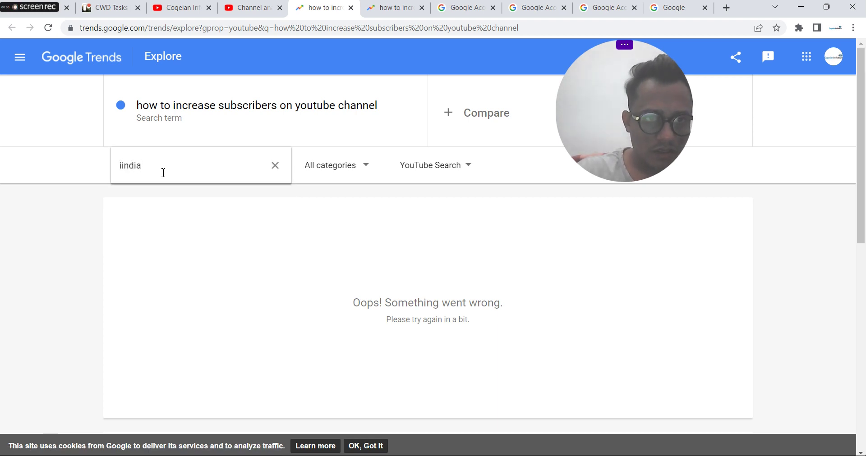
{"action": "key", "text": "ctrl+a"}
{"action": "type", "text": "india"}
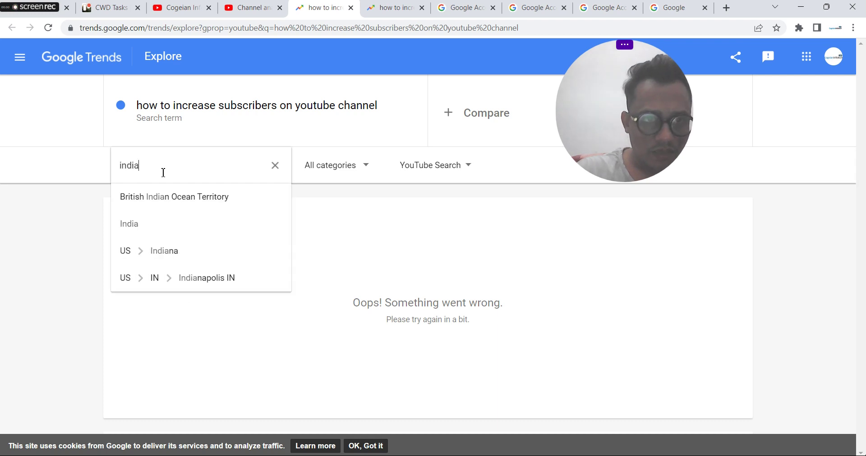
{"action": "left_click", "coordinate": [130, 225]}
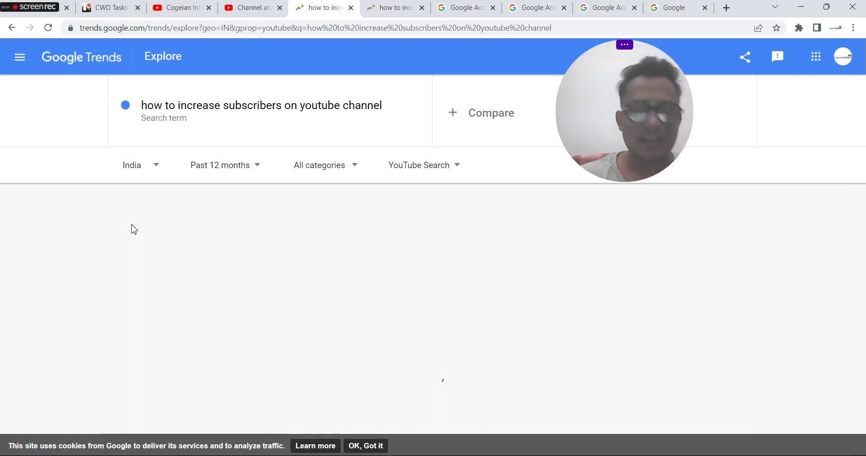
{"action": "left_click", "coordinate": [250, 170]}
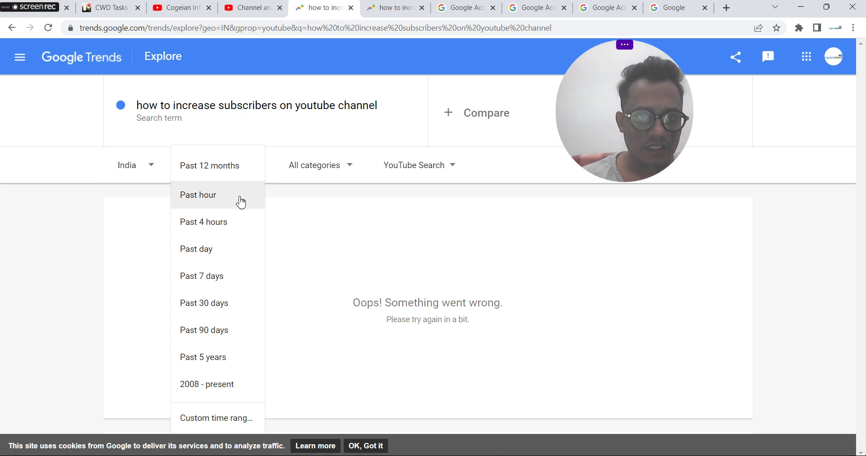
{"action": "left_click", "coordinate": [200, 276]}
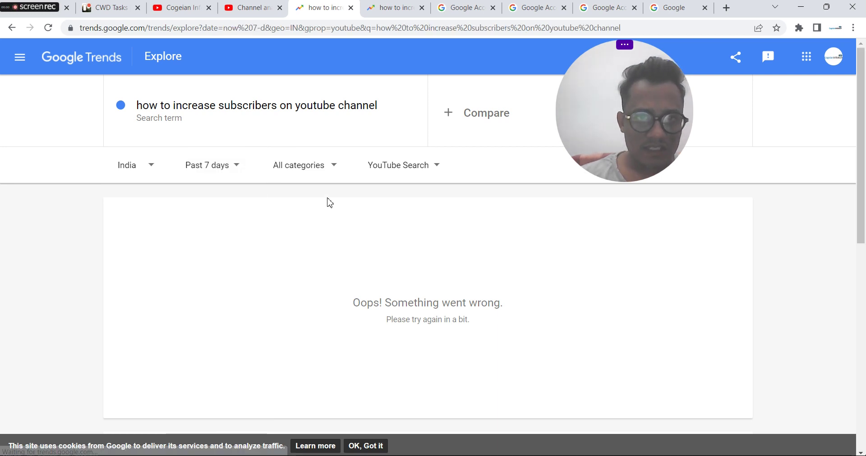
Look through the category and search type options for the Google Trends term
{"action": "left_click", "coordinate": [339, 168]}
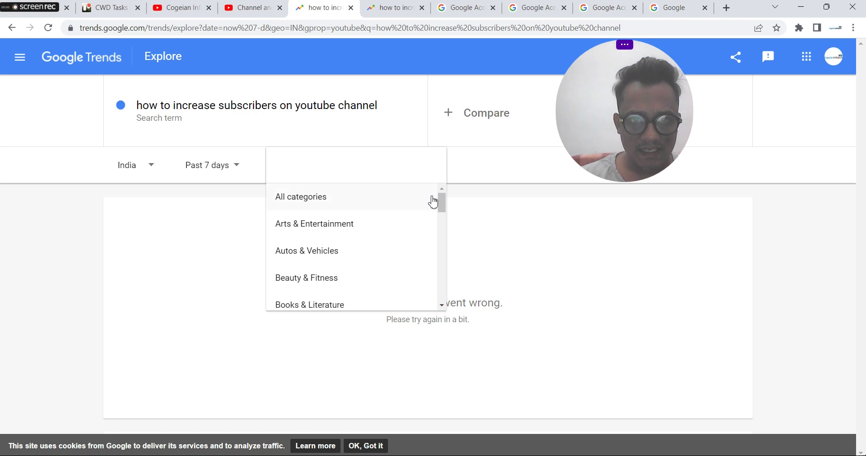
{"action": "left_click_drag", "start_coordinate": [440, 200], "coordinate": [438, 167]}
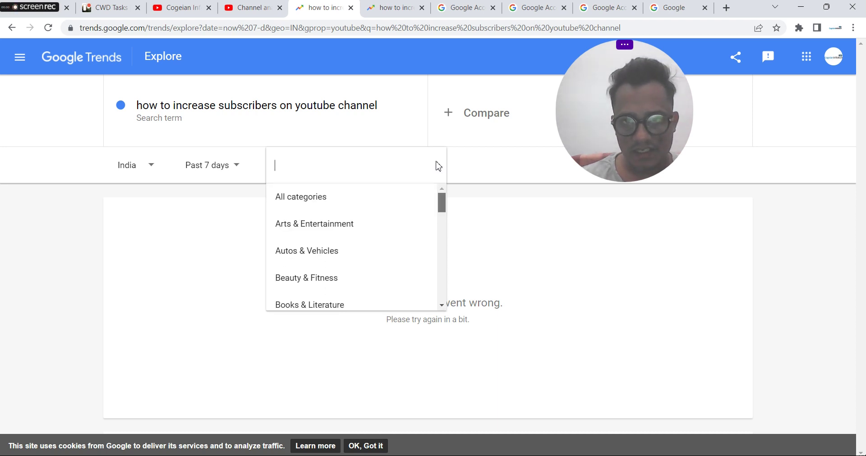
{"action": "left_click", "coordinate": [470, 175]}
{"action": "left_click", "coordinate": [416, 180]}
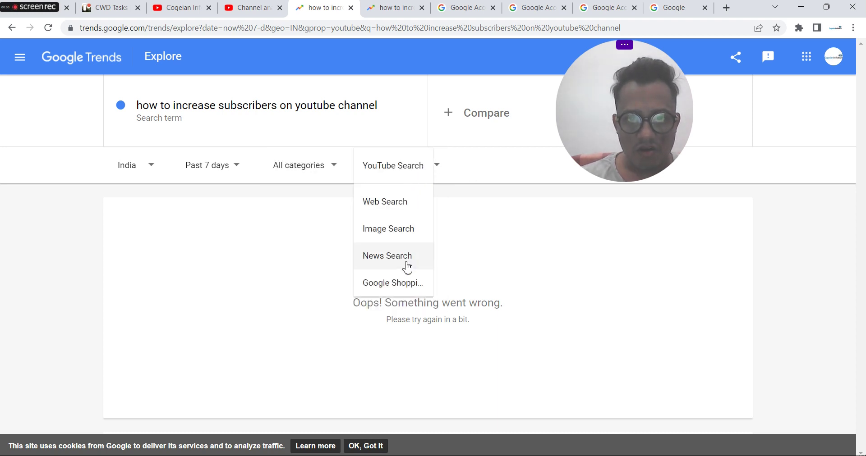
{"action": "left_click", "coordinate": [471, 160]}
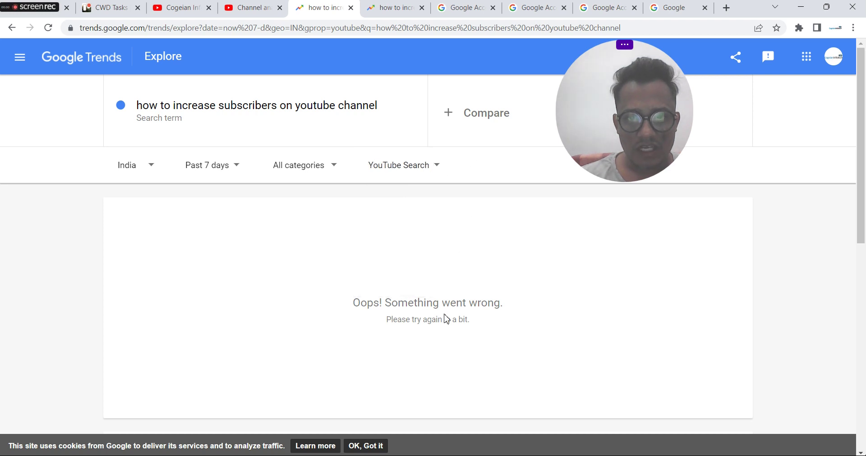
Reload the Google Trends page and return to the Research results in YouTube Studio
{"action": "right_click", "coordinate": [381, 271]}
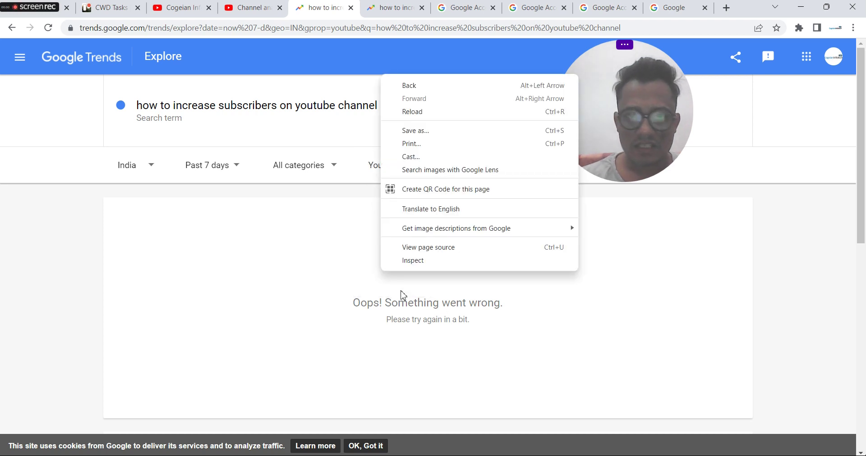
{"action": "left_click", "coordinate": [408, 113]}
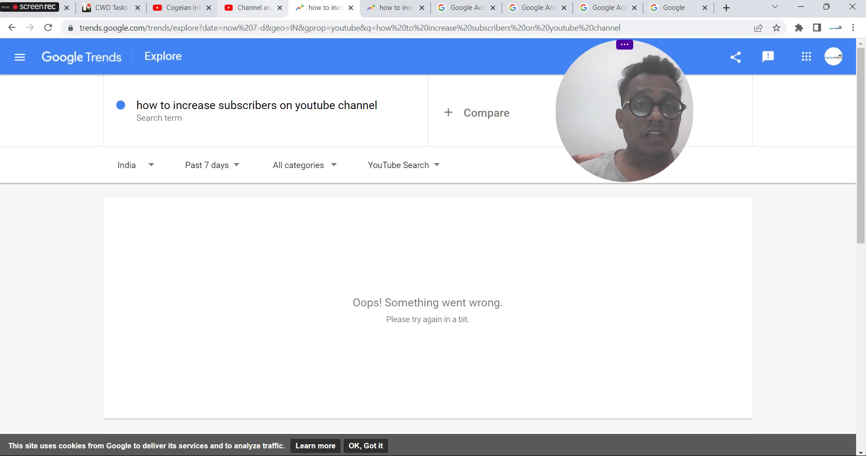
{"action": "left_click", "coordinate": [256, 8]}
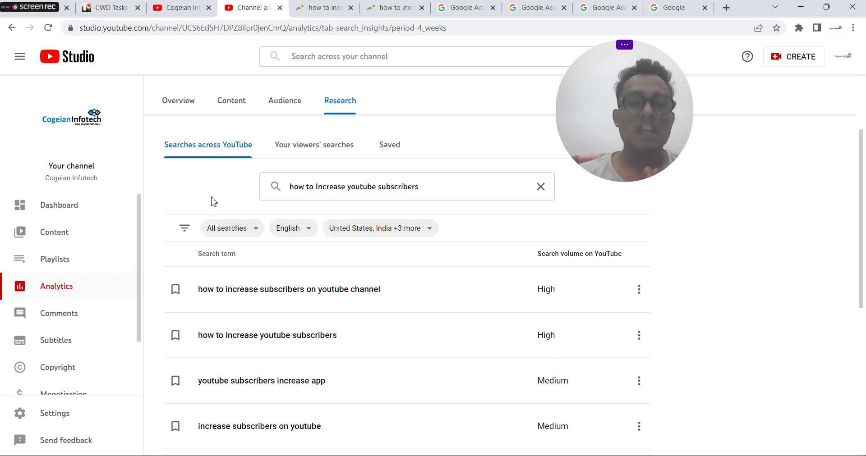
{"action": "mouse_move", "coordinate": [27, 10]}
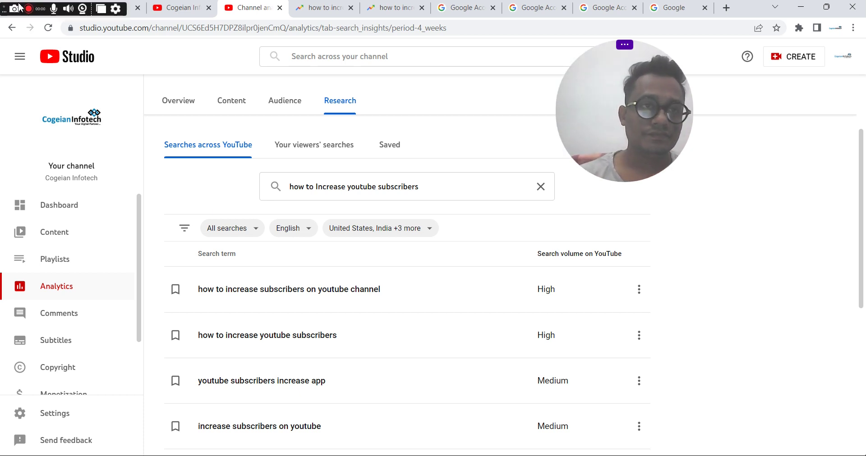